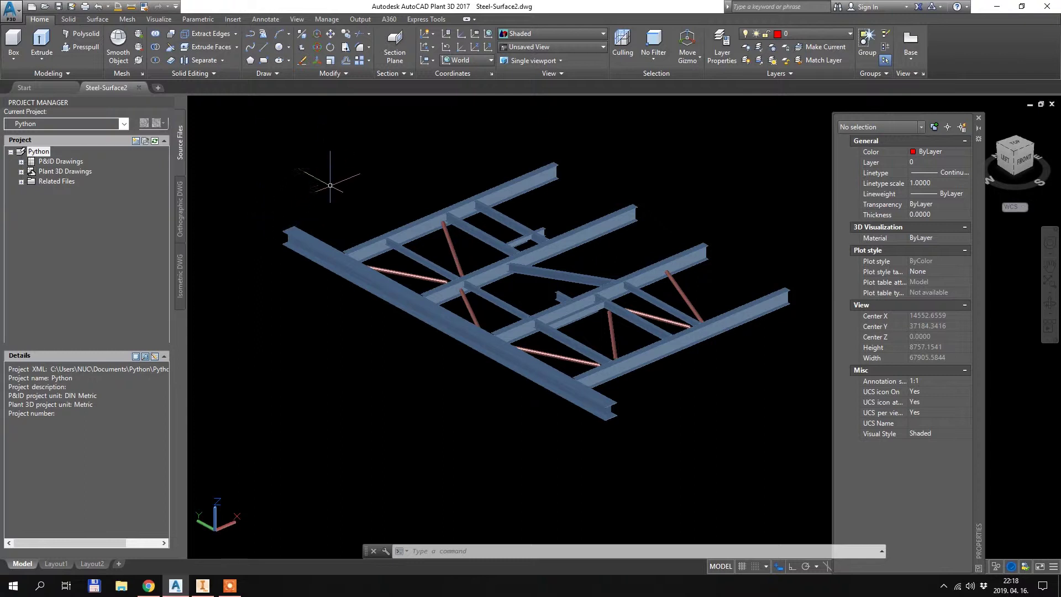
- Pick the front beam's top flange face, then its web face, to test face selection
scroll(334, 275, up, 4)
scroll(504, 230, down, 3)
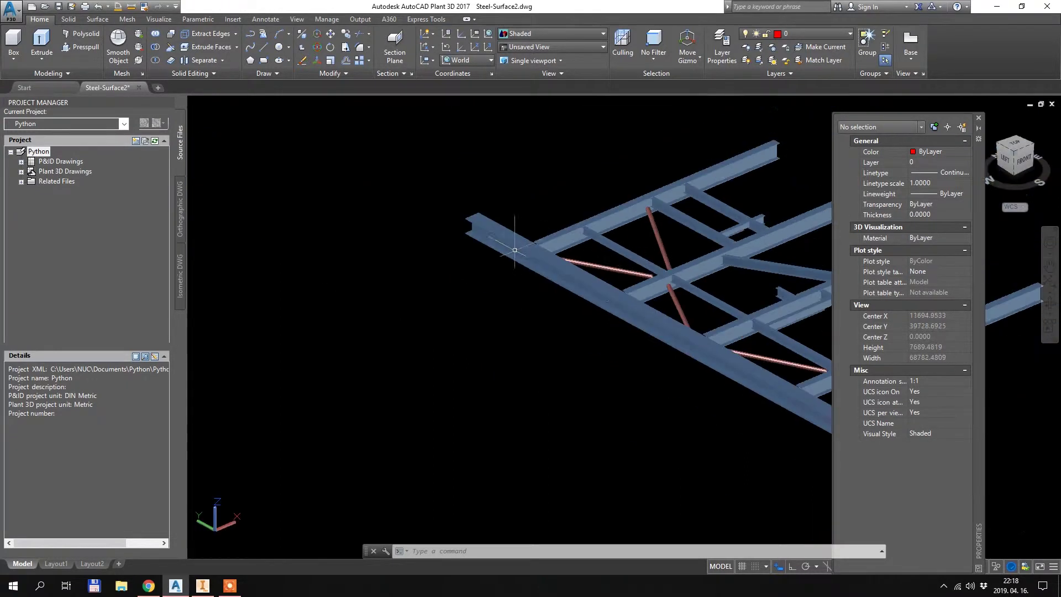
scroll(554, 224, up, 4)
scroll(488, 217, up, 2)
click(487, 218)
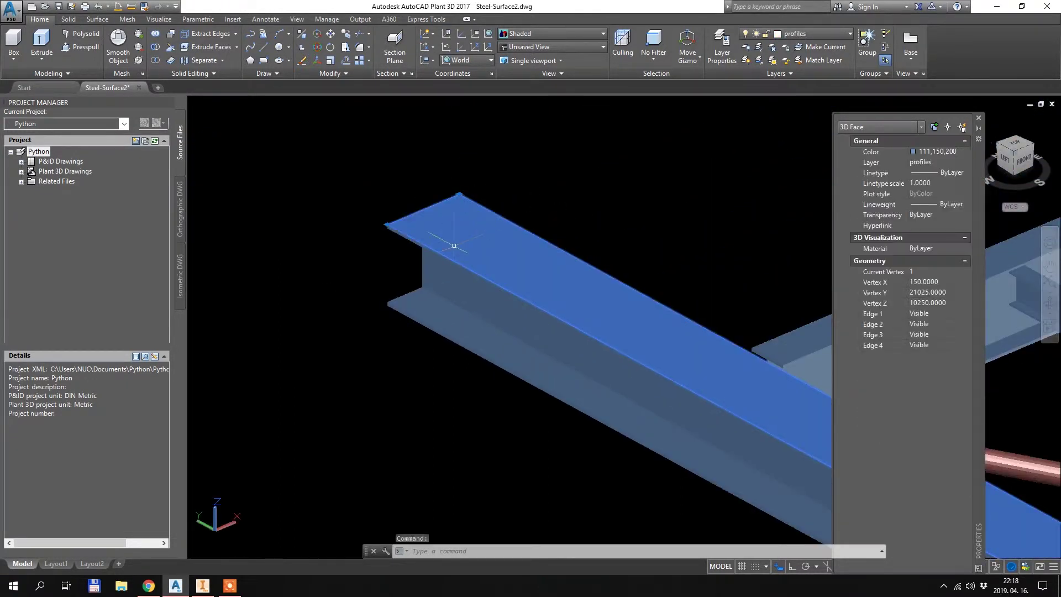
key(Escape)
click(442, 288)
scroll(362, 236, down, 4)
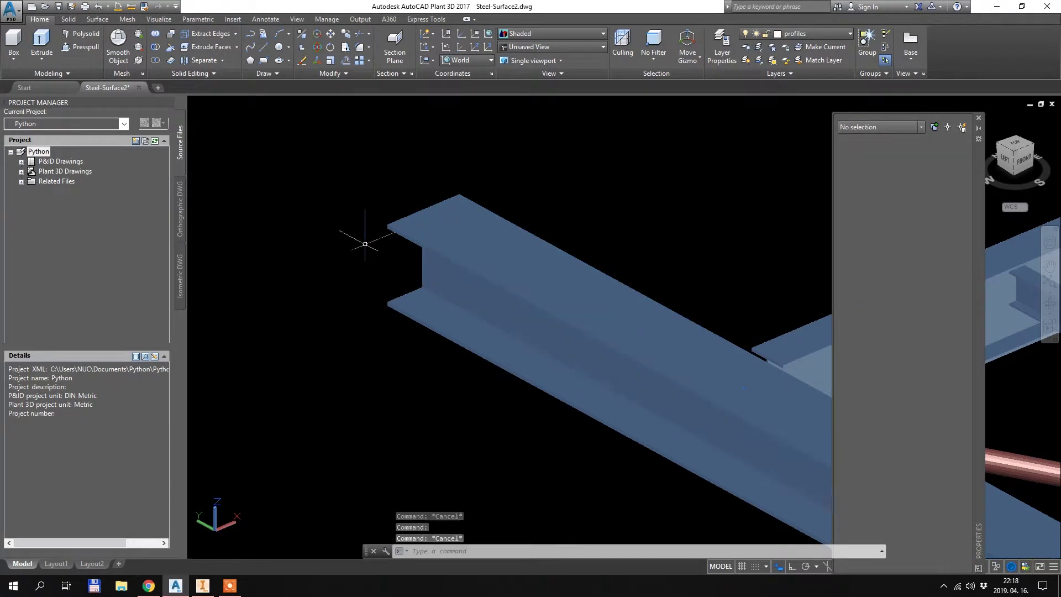
- Crossing-select the front beam's faces, catching 28 faces, then clear the selection
click(431, 201)
click(346, 282)
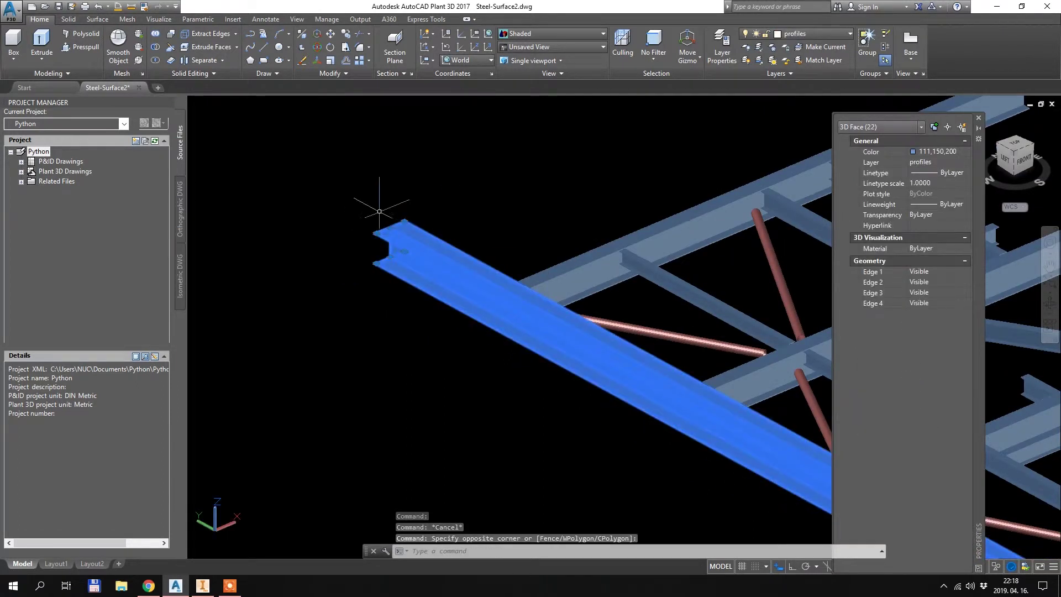
scroll(458, 267, down, 4)
scroll(635, 359, up, 6)
click(687, 383)
click(587, 312)
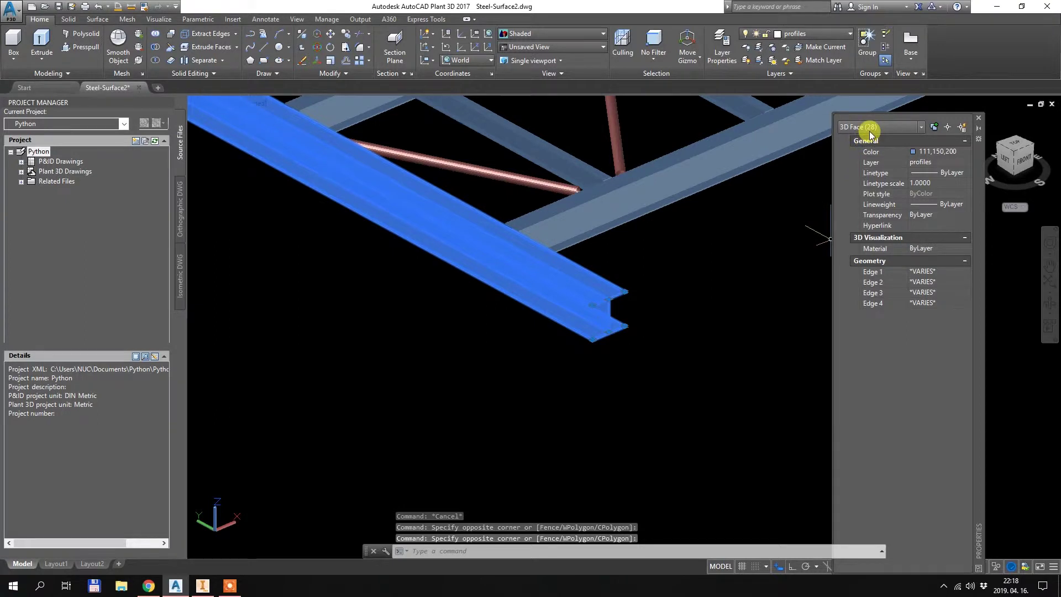
scroll(619, 309, down, 5)
scroll(551, 205, up, 5)
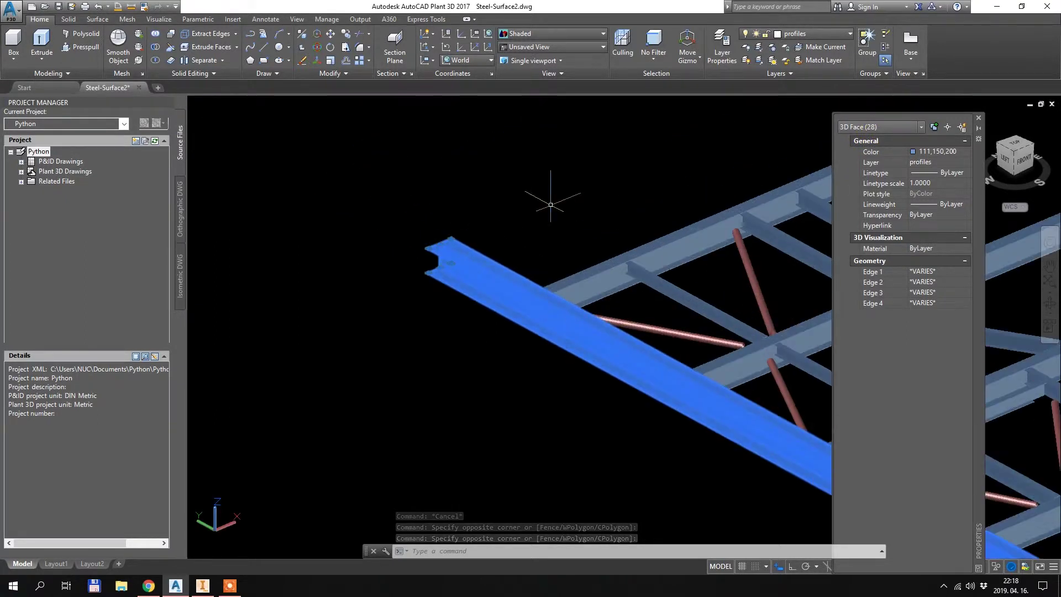
key(Escape)
- Orbit the frame, window-select the front beam's faces again, clear them, and pan left
scroll(425, 243, up, 6)
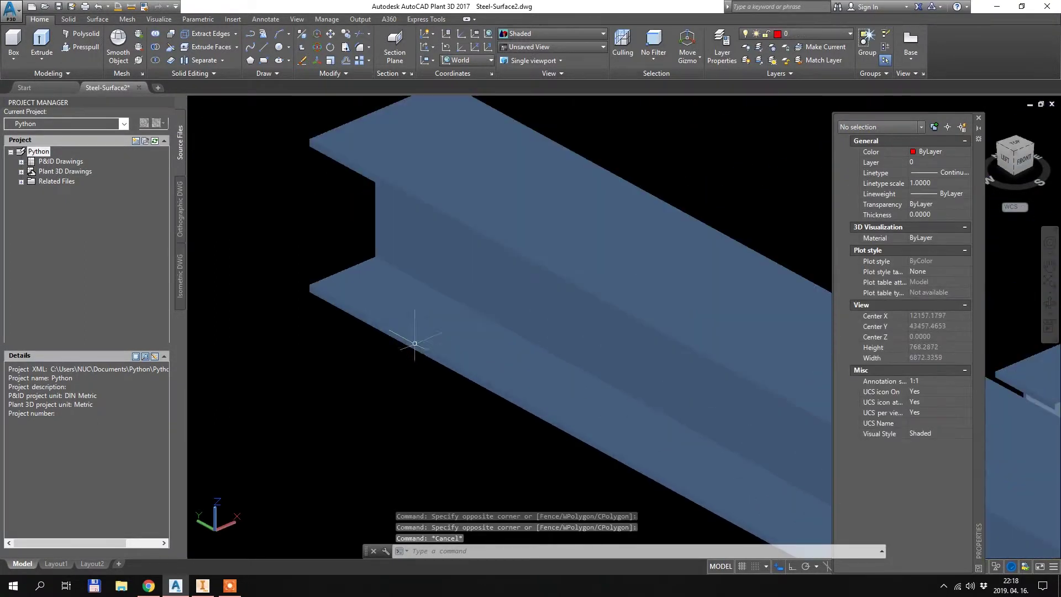
scroll(332, 255, down, 10)
scroll(343, 250, up, 4)
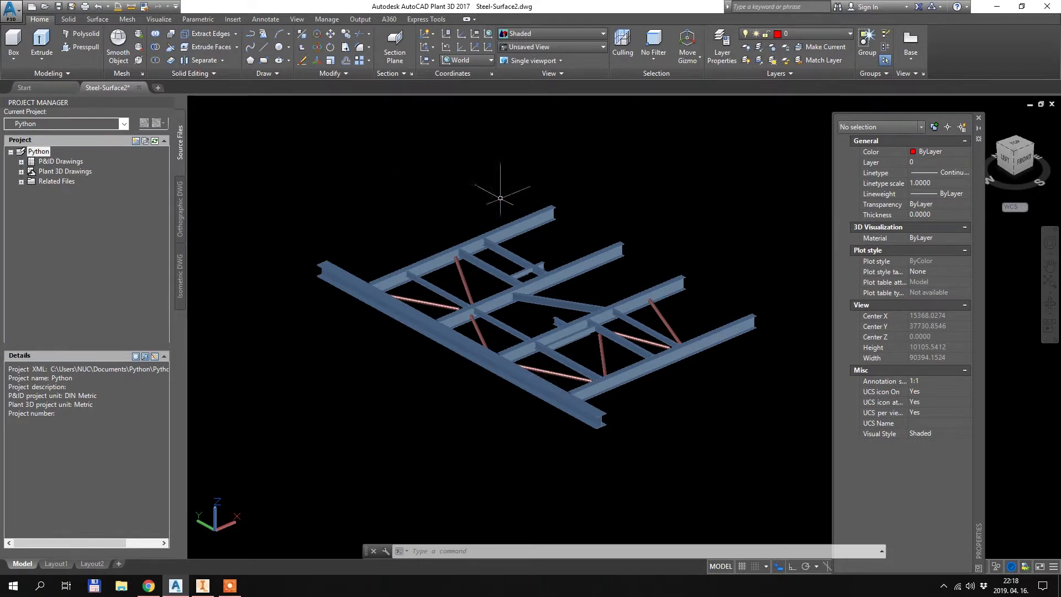
scroll(403, 223, down, 2)
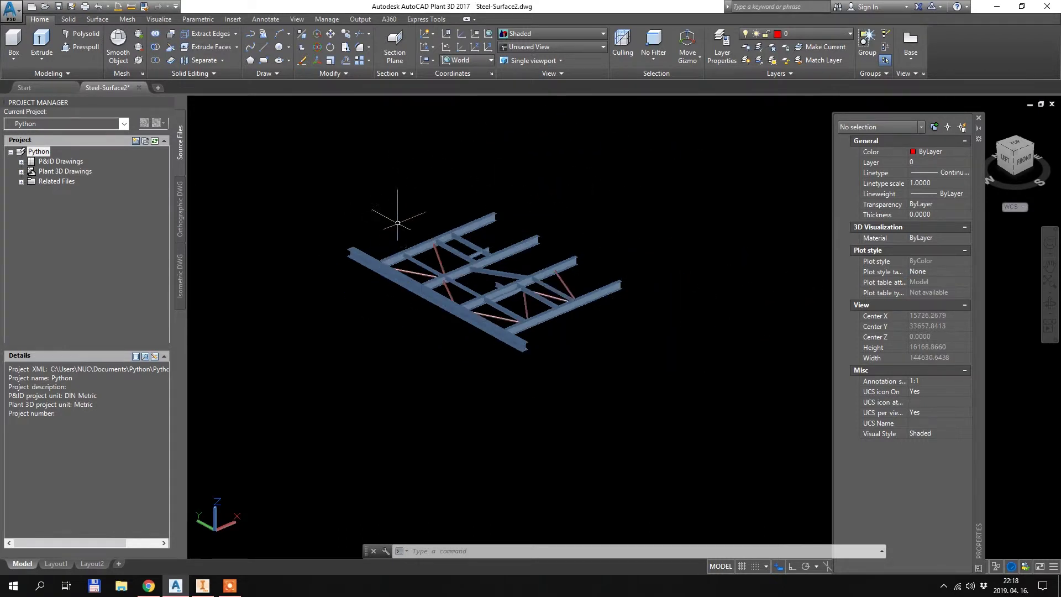
mouse_move(627, 284)
shift+middle_down()
mouse_move(417, 269)
mouse_move(505, 255)
mouse_move(622, 268)
shift+middle_up()
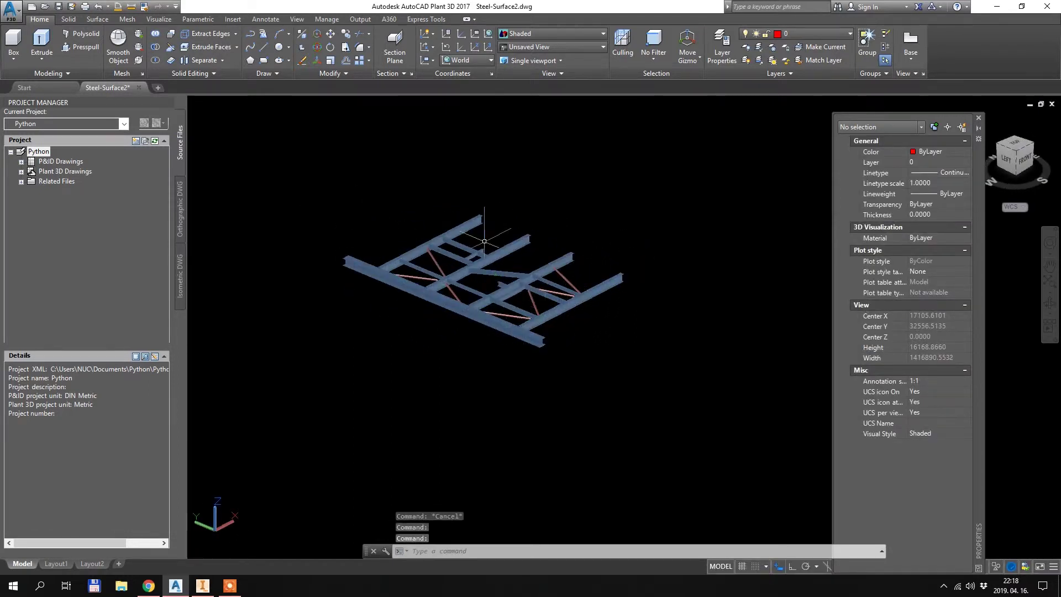
scroll(365, 259, up, 3)
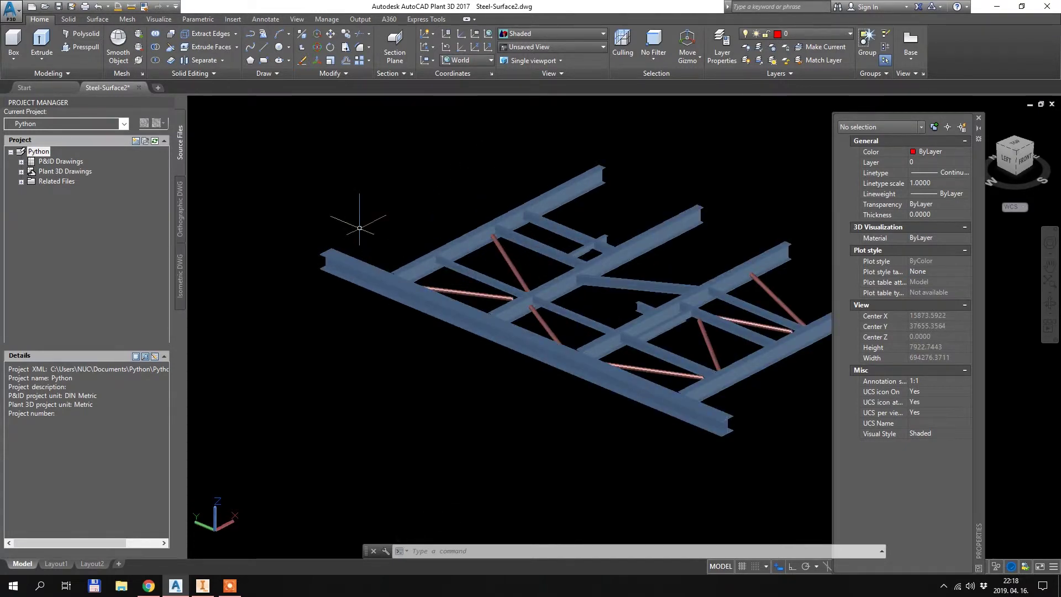
scroll(359, 227, down, 2)
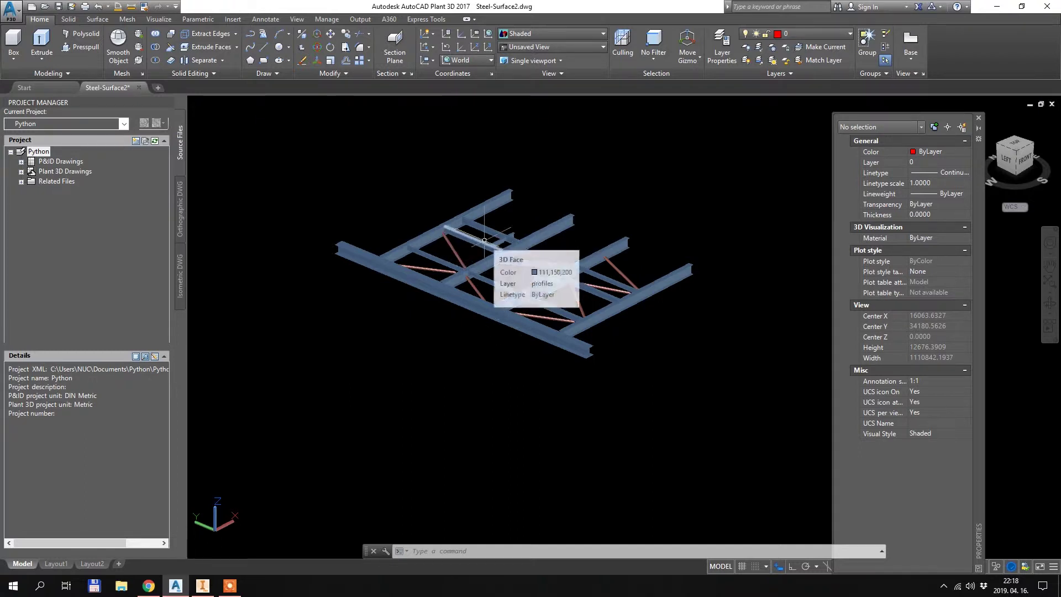
scroll(479, 254, up, 3)
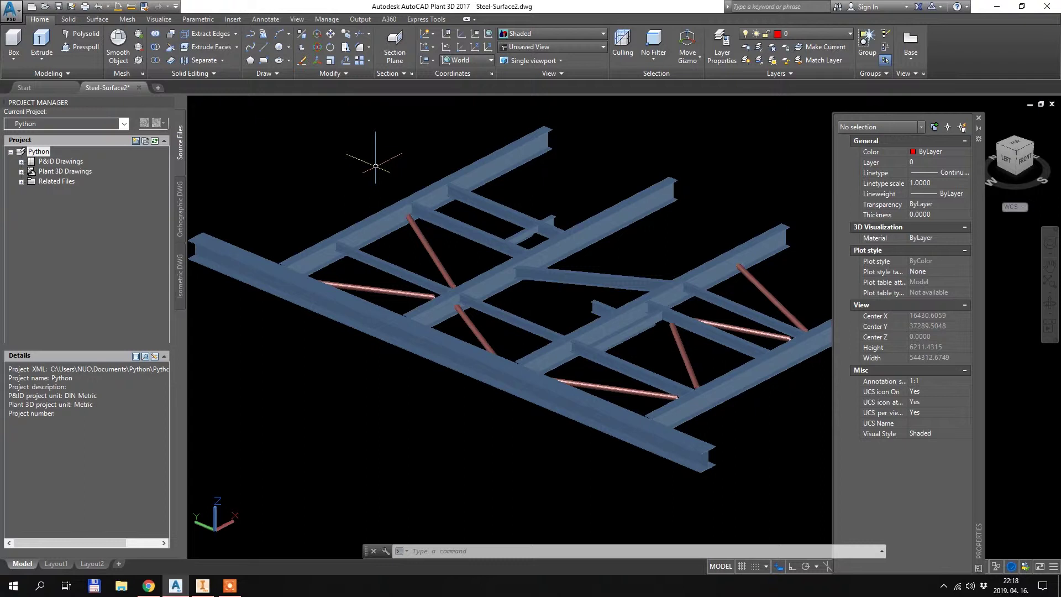
scroll(518, 214, down, 2)
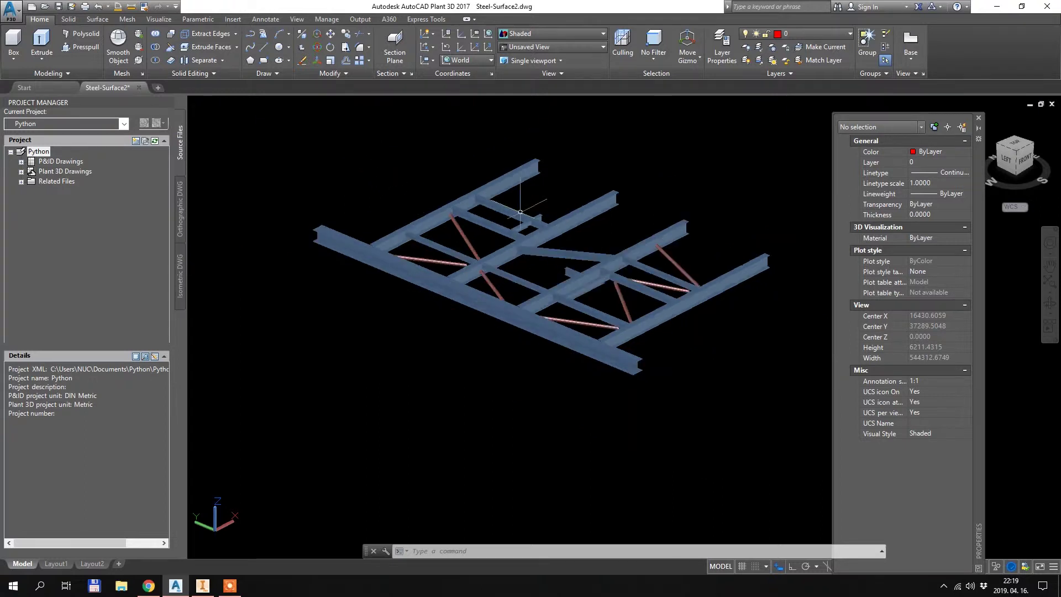
scroll(285, 215, up, 2)
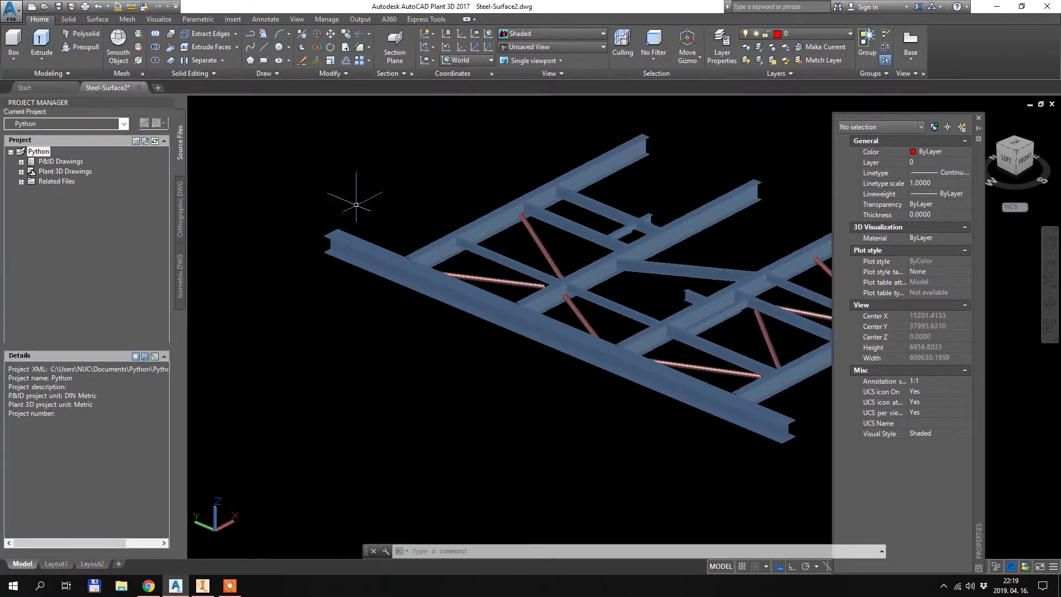
click(316, 266)
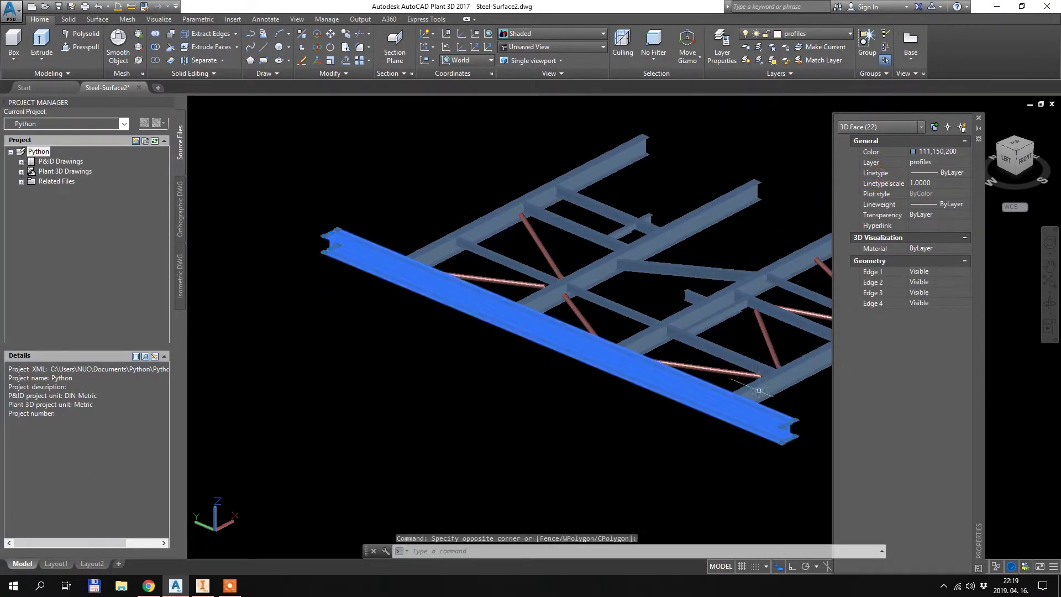
click(783, 421)
click(783, 422)
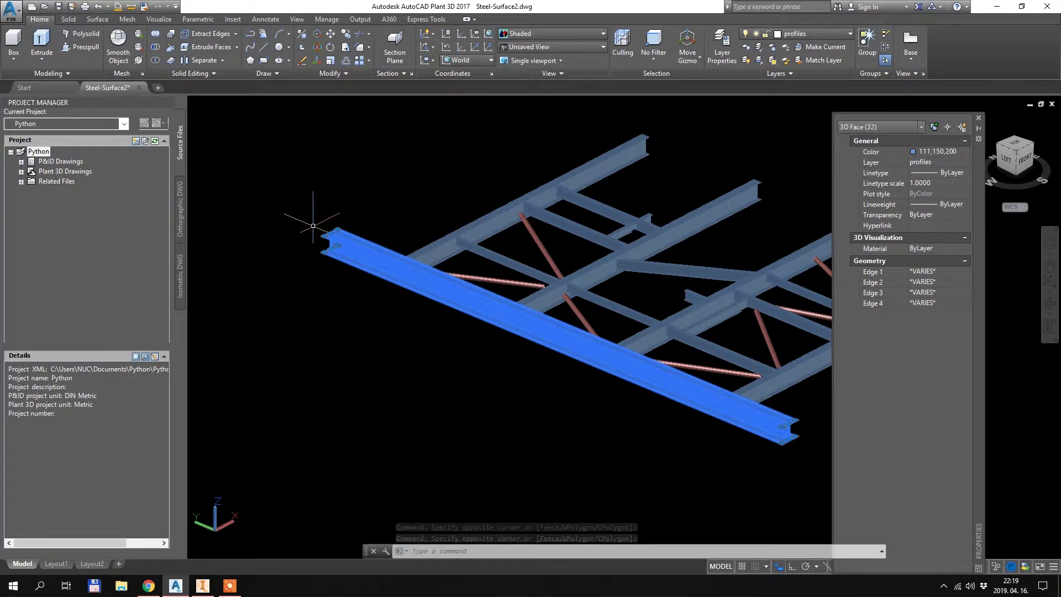
key(Escape)
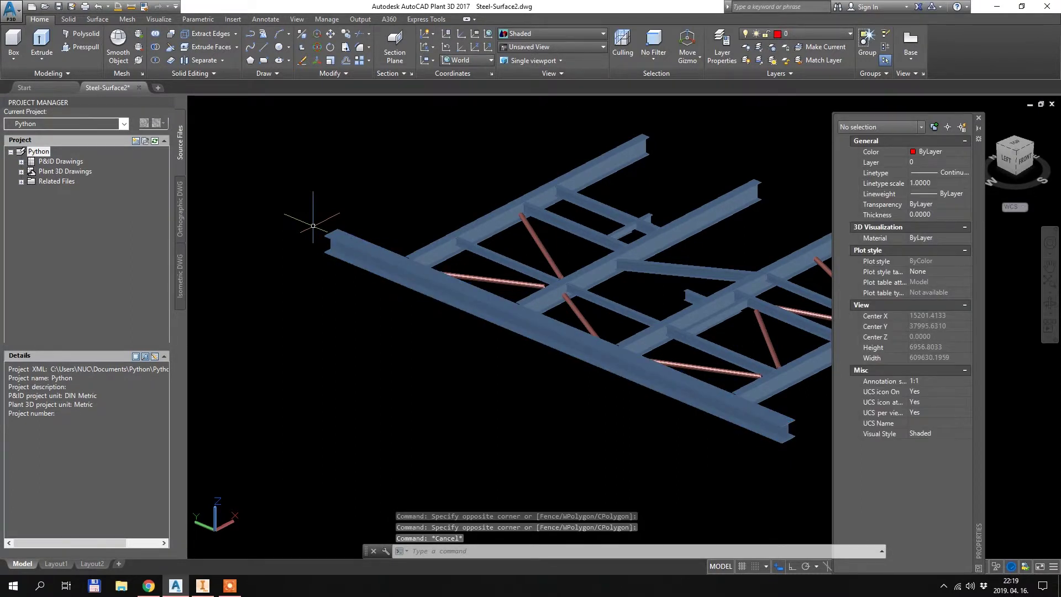
middle_drag(426, 194, 356, 213)
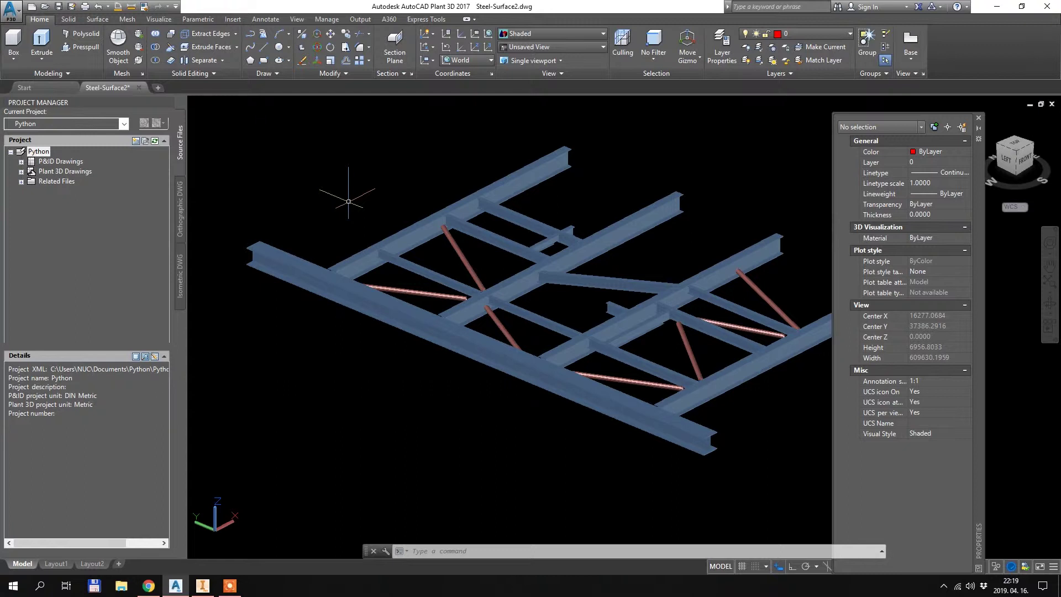
scroll(348, 210, down, 2)
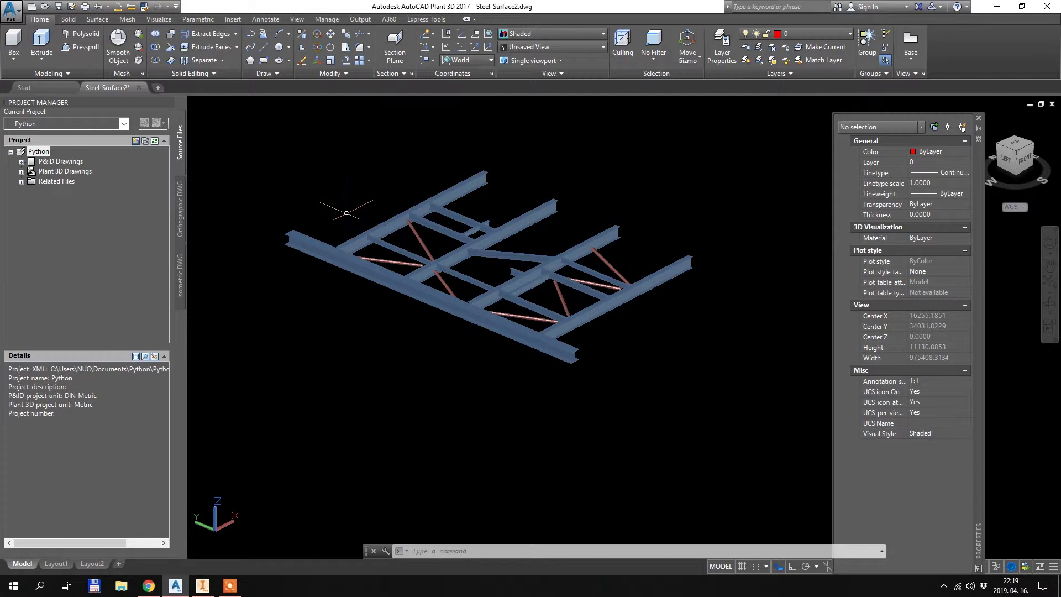
scroll(299, 193, up, 2)
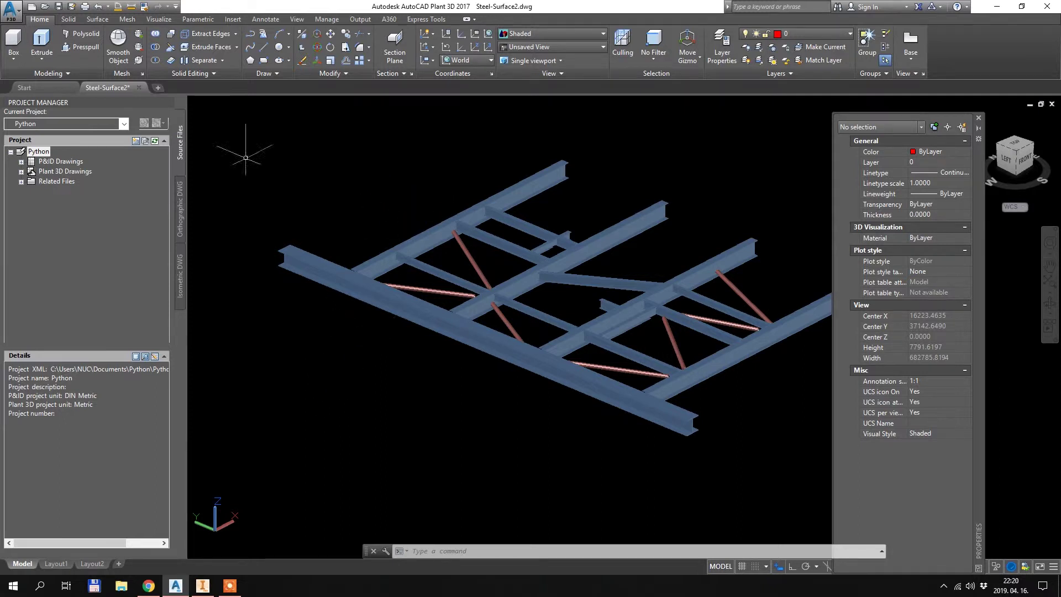
- Save and close Steel-Surface2, then bring up Inventor's home page
click(138, 89)
click(518, 317)
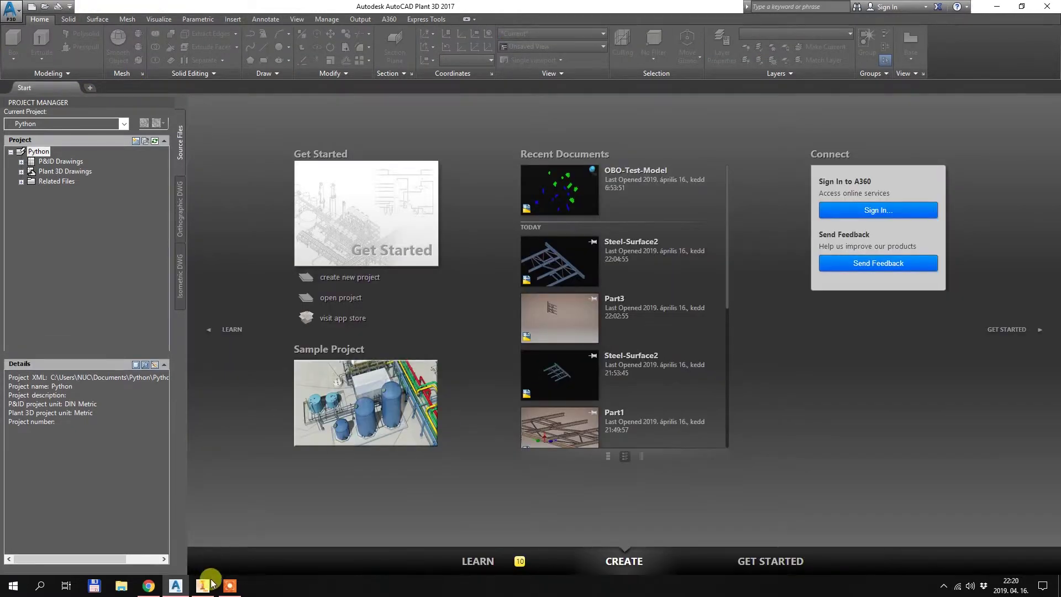
click(211, 584)
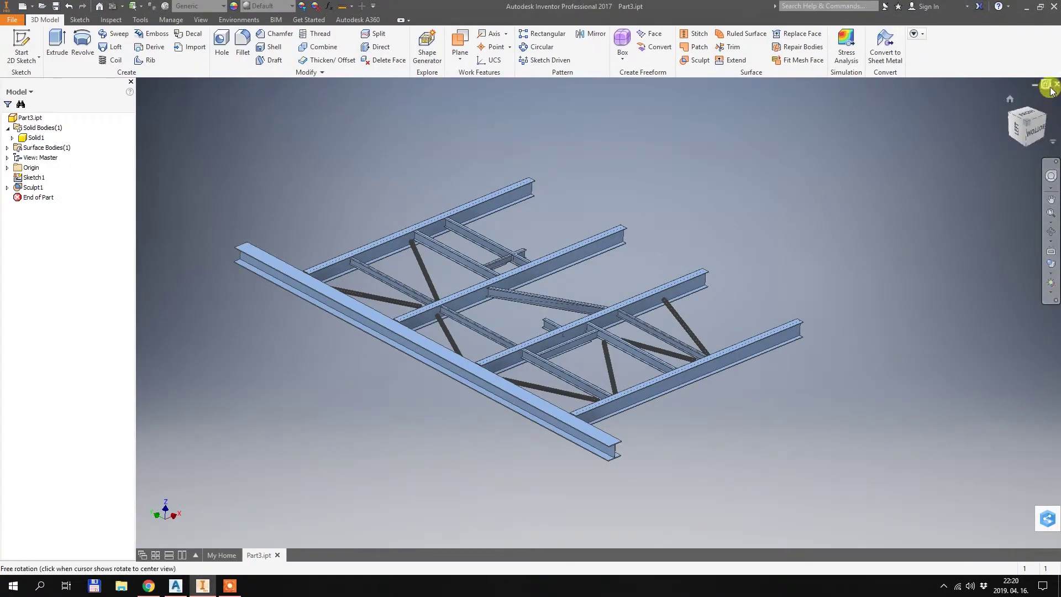
key(ctrl+Tab)
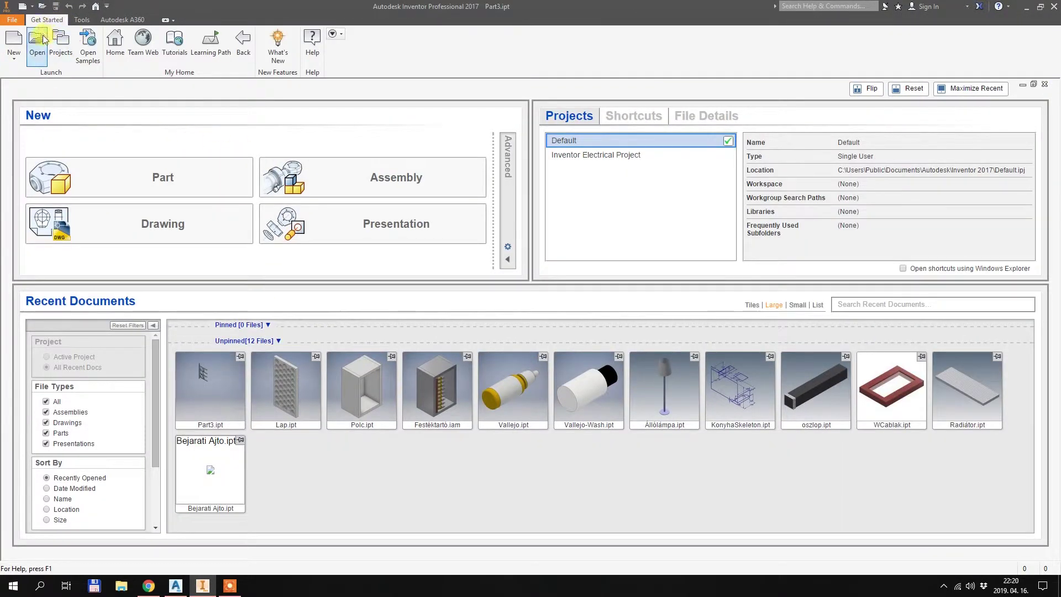
- Open Steel-Surface2.dwg with the Import option, launching the DWG/DXF File Wizard
click(37, 41)
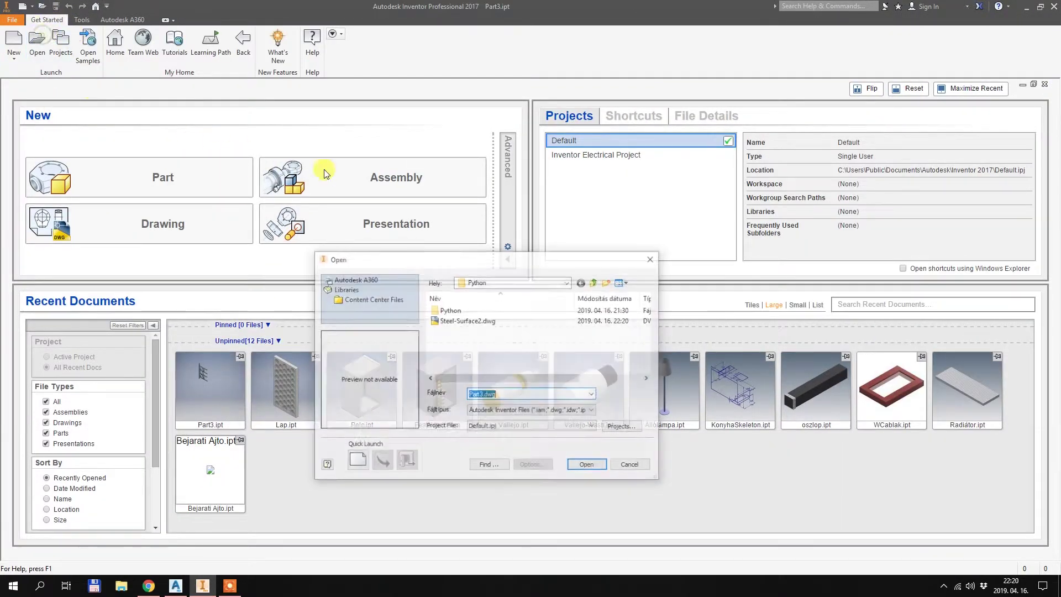
click(479, 320)
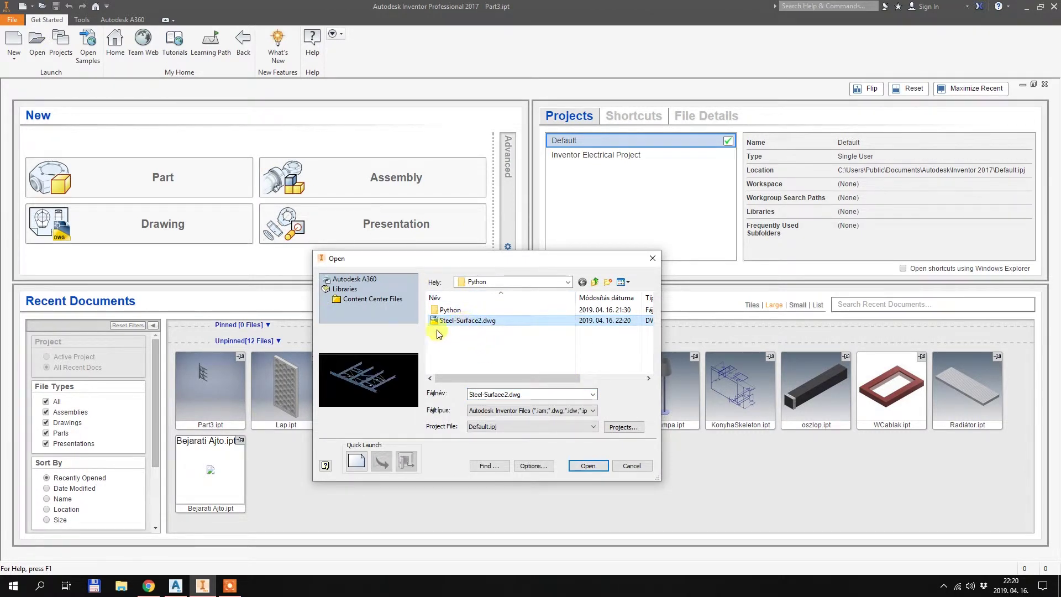
click(533, 466)
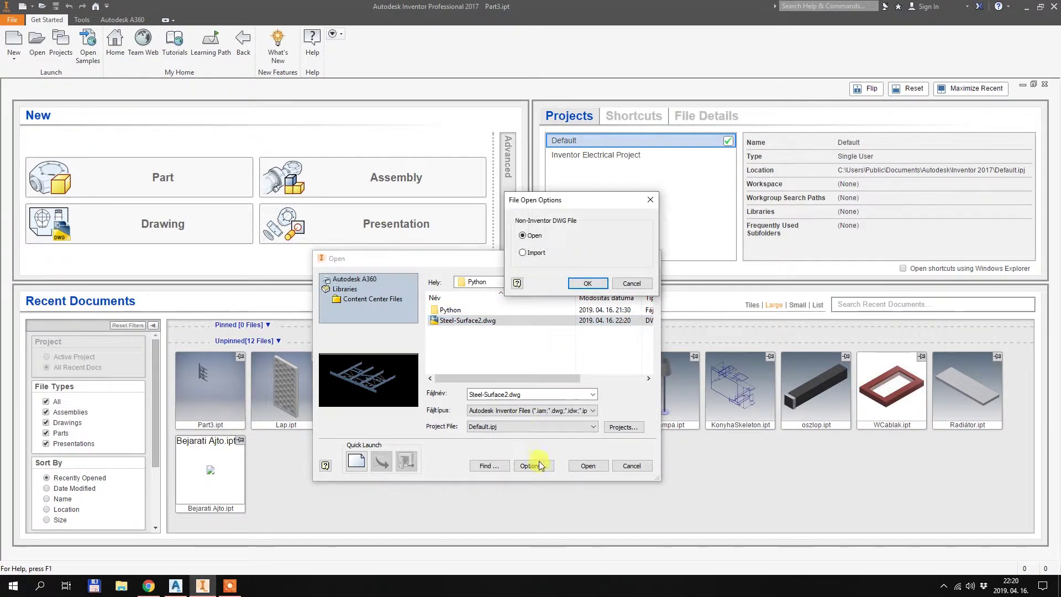
click(527, 254)
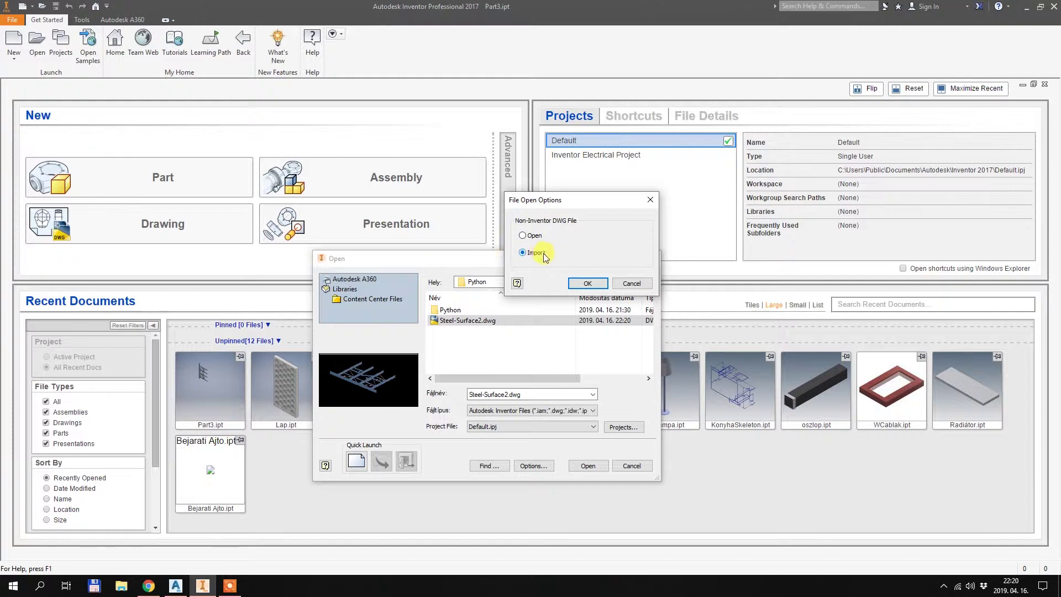
click(589, 285)
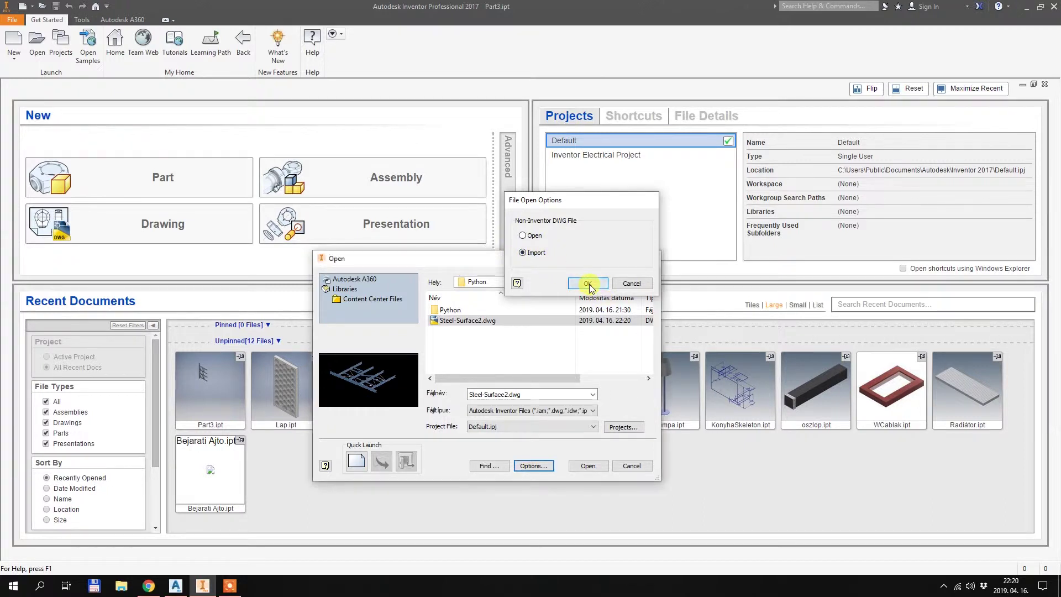
click(587, 466)
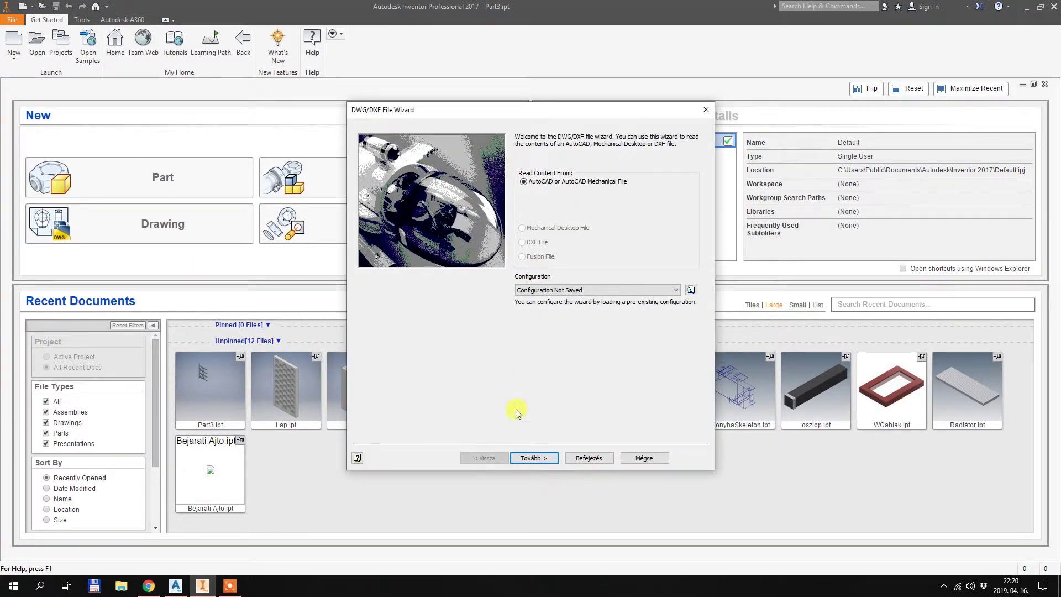
- Accept the import destination defaults (3D solids, surfaces, wires, mm, new part) and finish
click(533, 459)
click(499, 313)
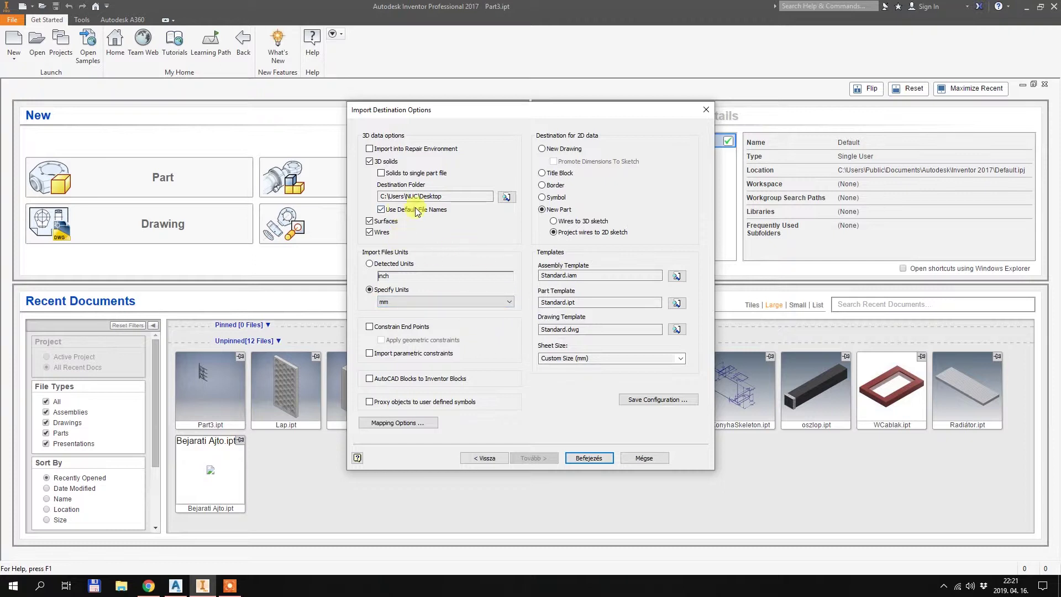
click(599, 463)
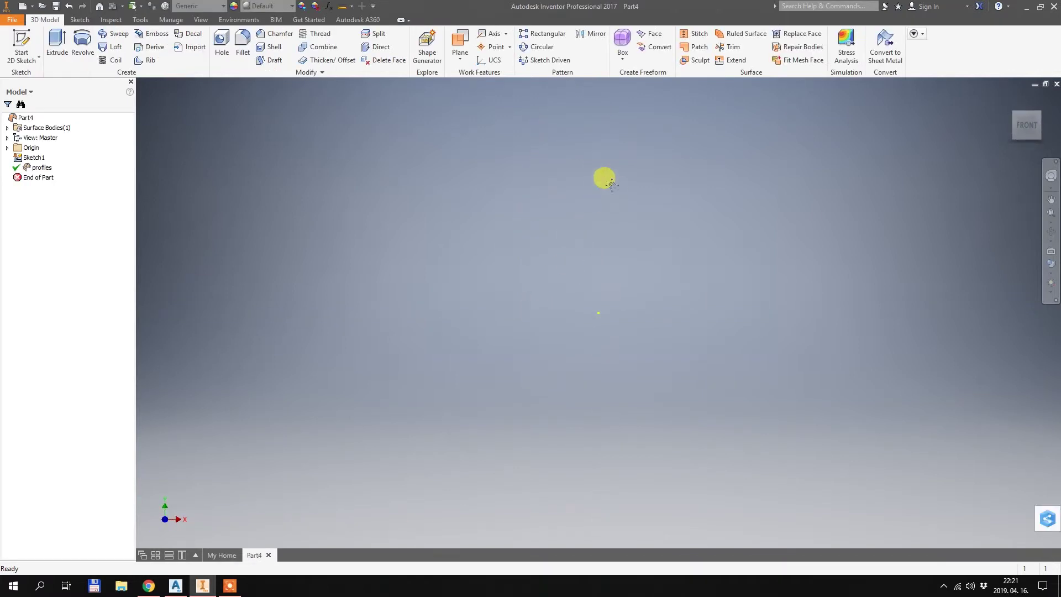
- Zoom, orbit and pan around the imported beams and diagonal braces in Part4
scroll(558, 237, down, 3)
scroll(552, 186, up, 5)
scroll(591, 304, down, 4)
shift+middle_drag(646, 409, 743, 400)
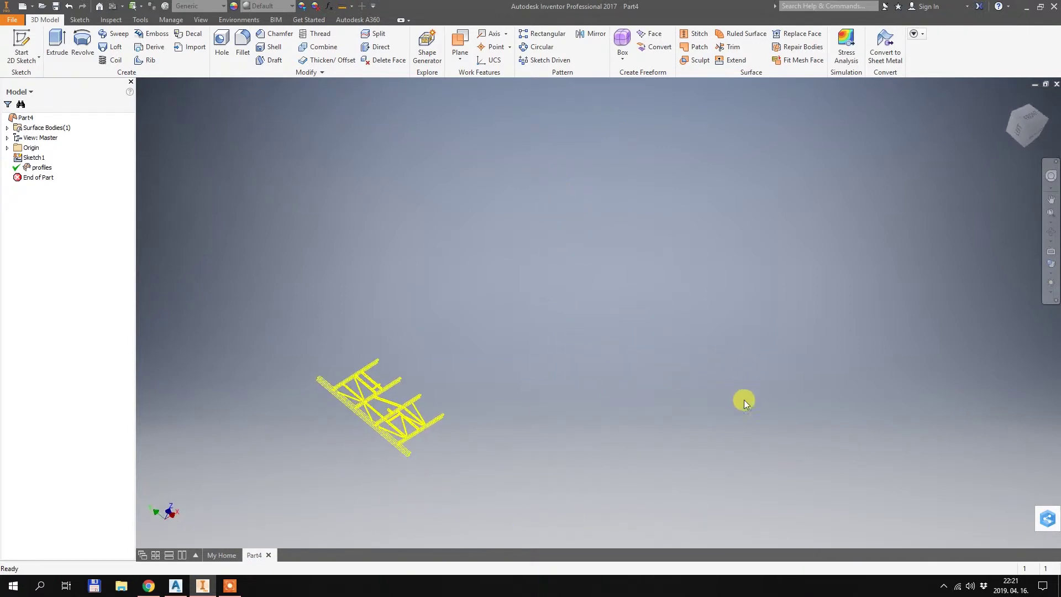
scroll(352, 430, up, 4)
middle_drag(516, 464, 532, 436)
scroll(497, 439, up, 1)
scroll(558, 393, up, 4)
shift+middle_drag(557, 304, 522, 334)
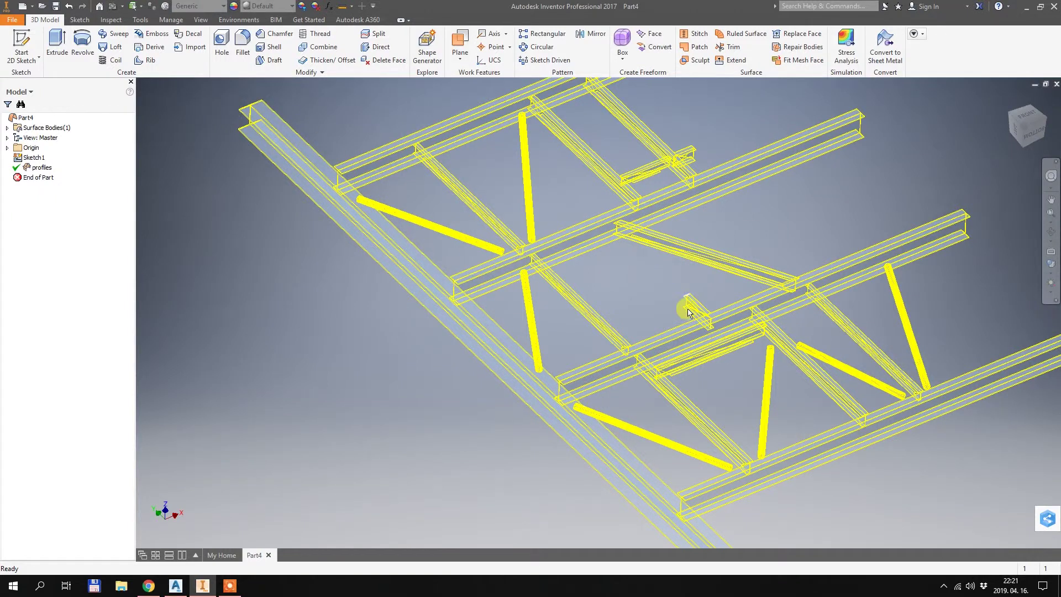
middle_drag(682, 307, 630, 286)
scroll(629, 285, down, 5)
scroll(559, 254, up, 3)
shift+middle_drag(560, 254, 580, 190)
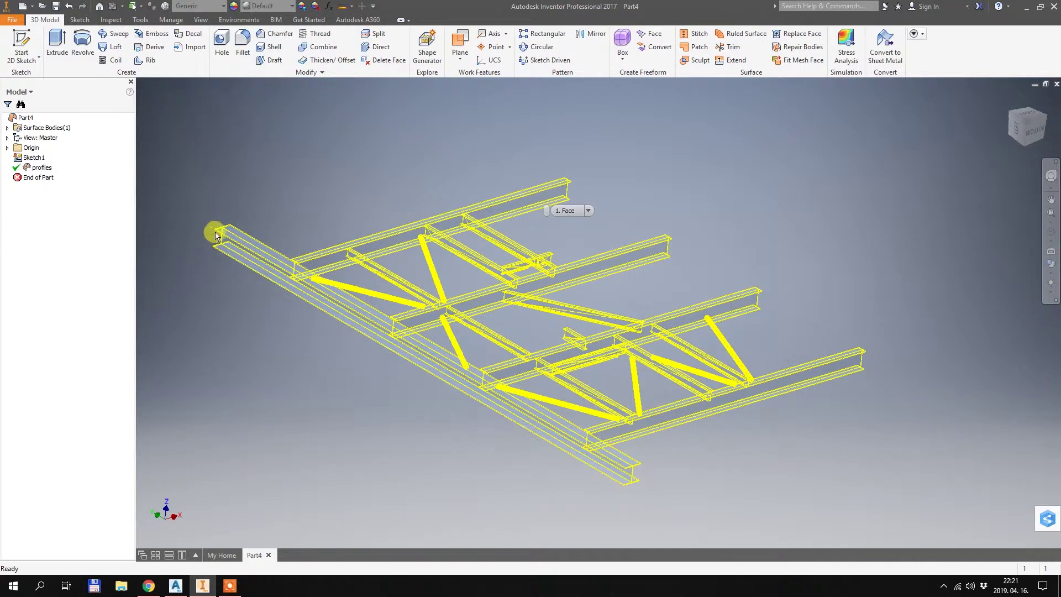
scroll(575, 174, down, 3)
scroll(575, 170, down, 3)
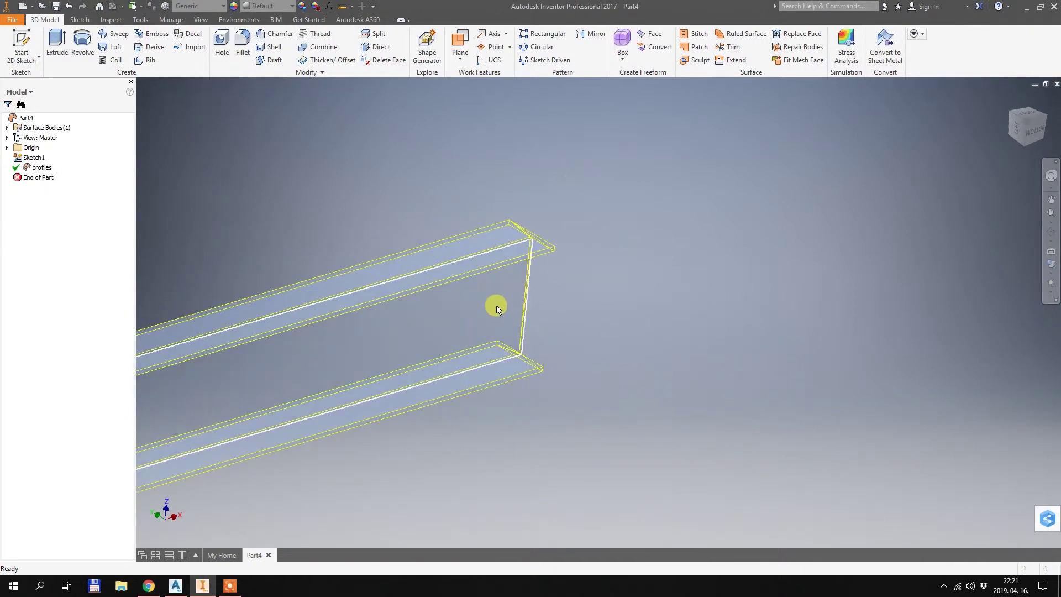
scroll(538, 221, down, 3)
scroll(538, 221, up, 5)
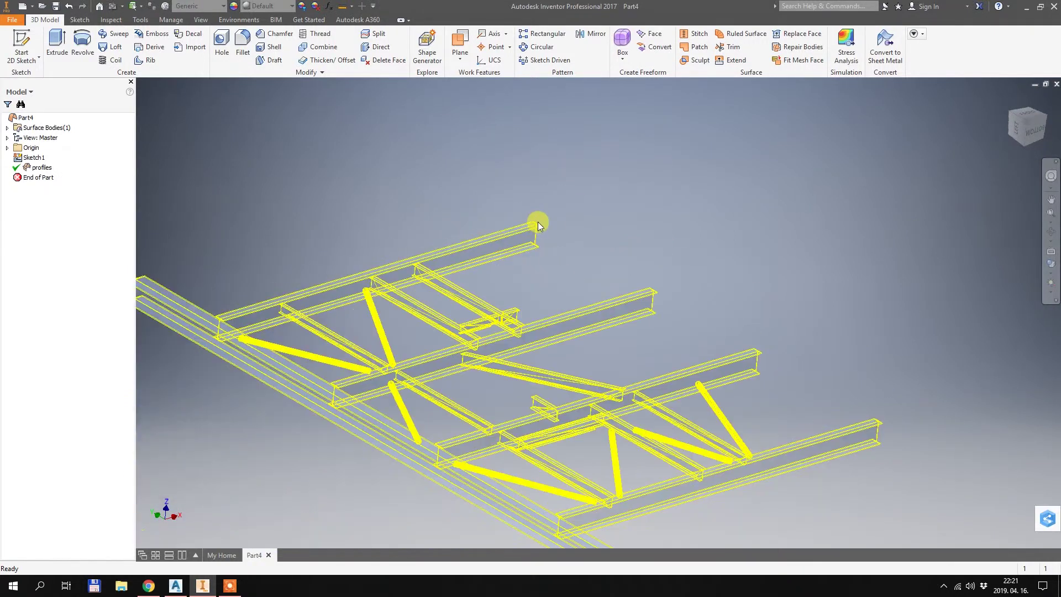
middle_drag(377, 362, 433, 292)
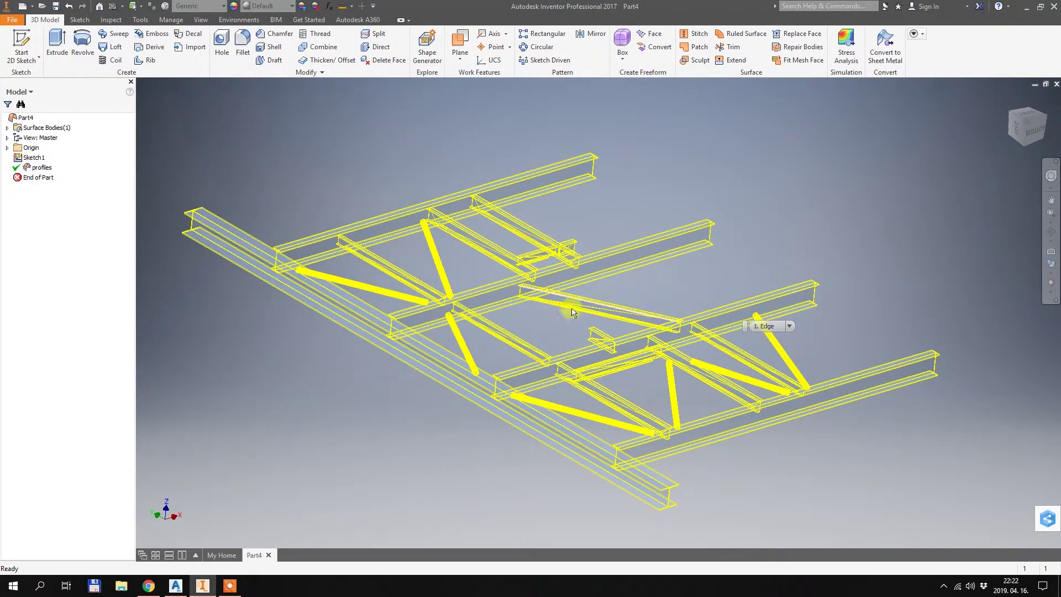
scroll(408, 226, down, 3)
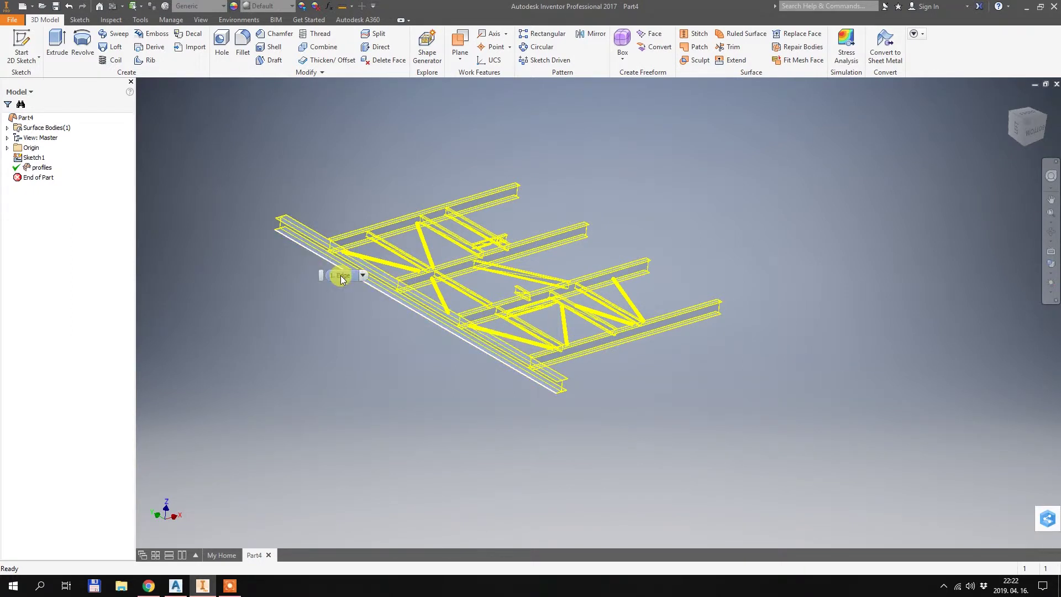
middle_drag(344, 164, 366, 177)
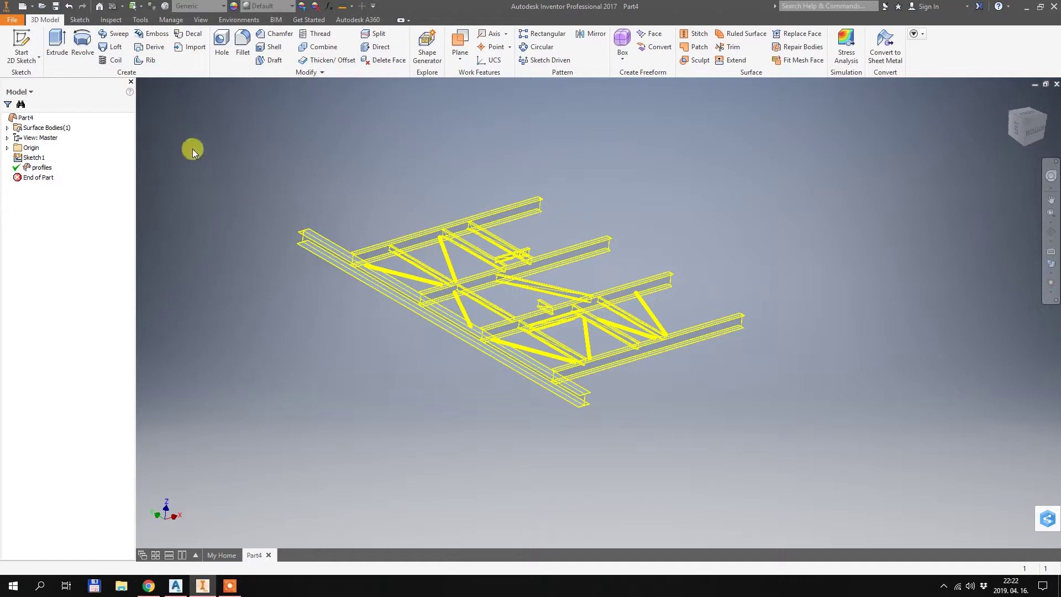
- Sculpt the imported frame surface body into a solid, creating Sculpt1
click(696, 63)
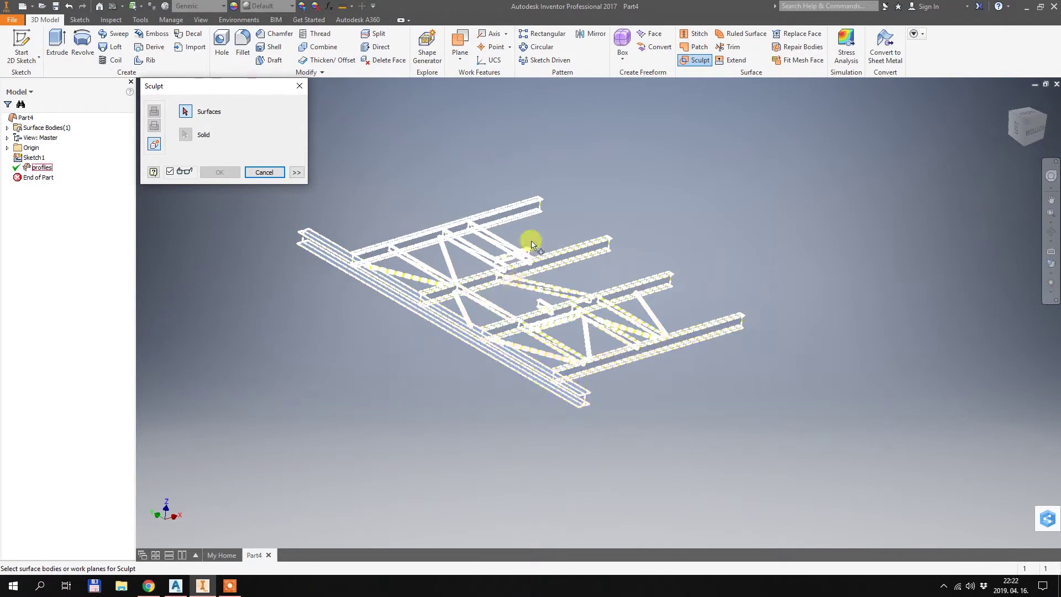
click(453, 220)
click(219, 172)
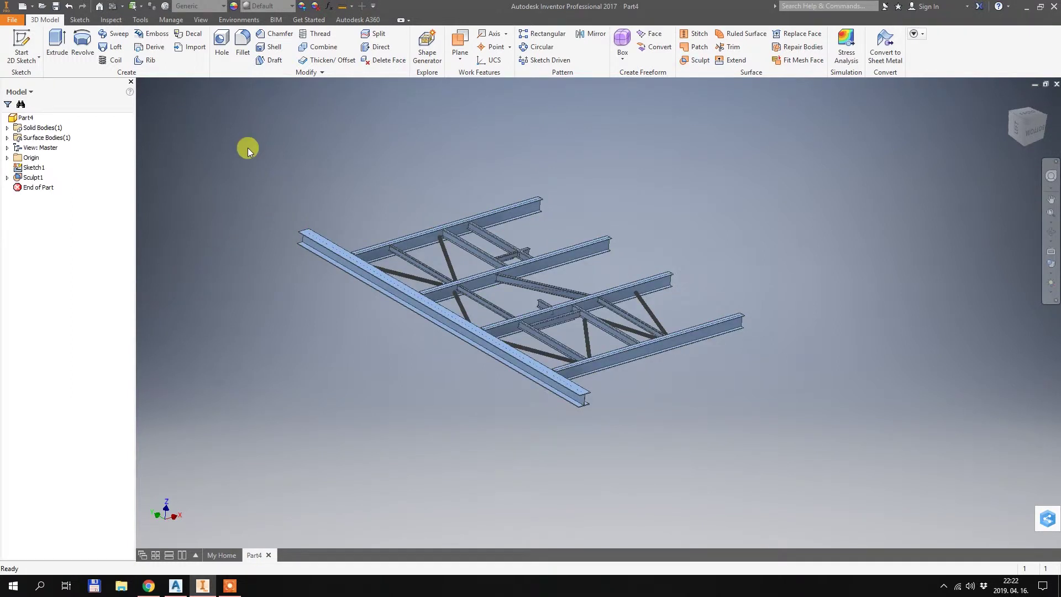
click(25, 117)
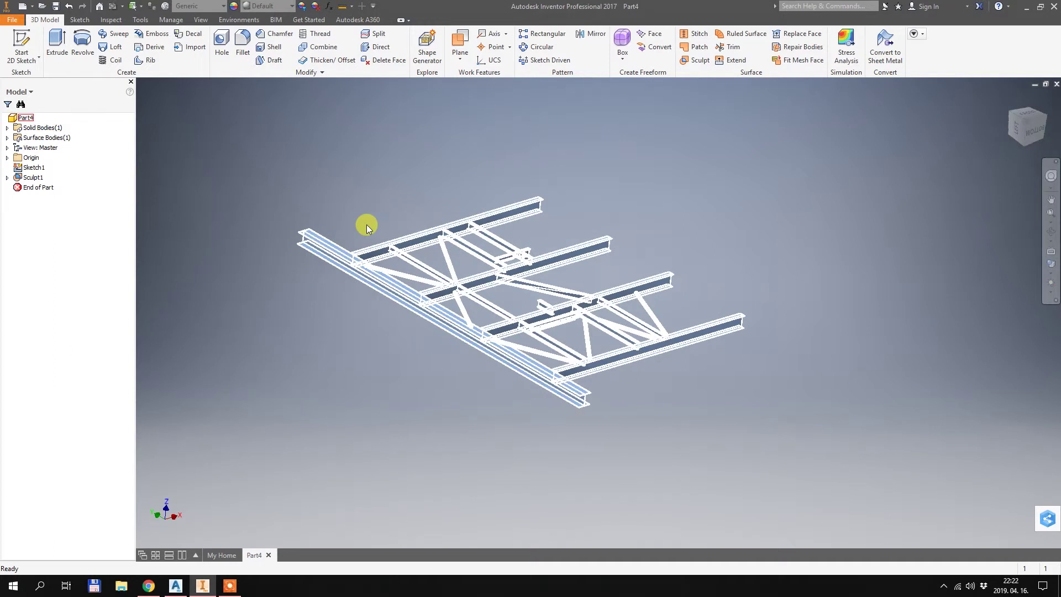
scroll(353, 230, up, 3)
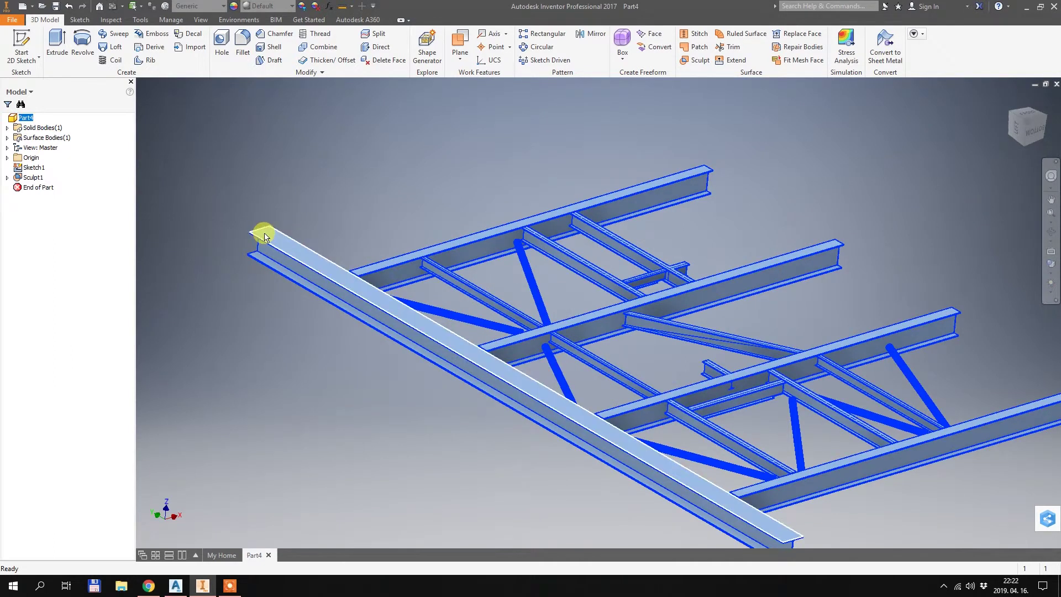
middle_drag(672, 372, 578, 302)
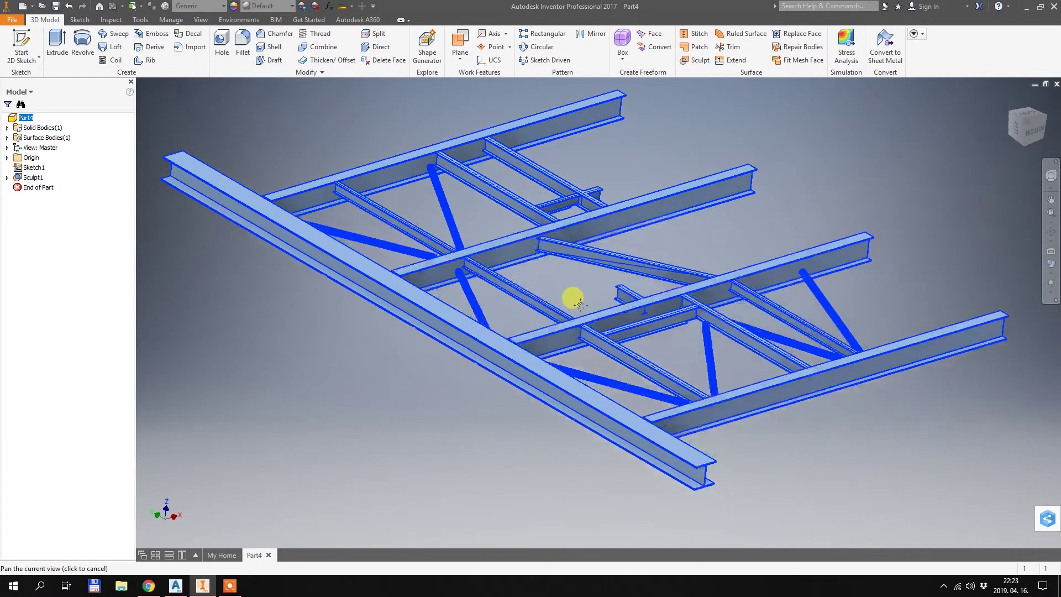
key(Escape)
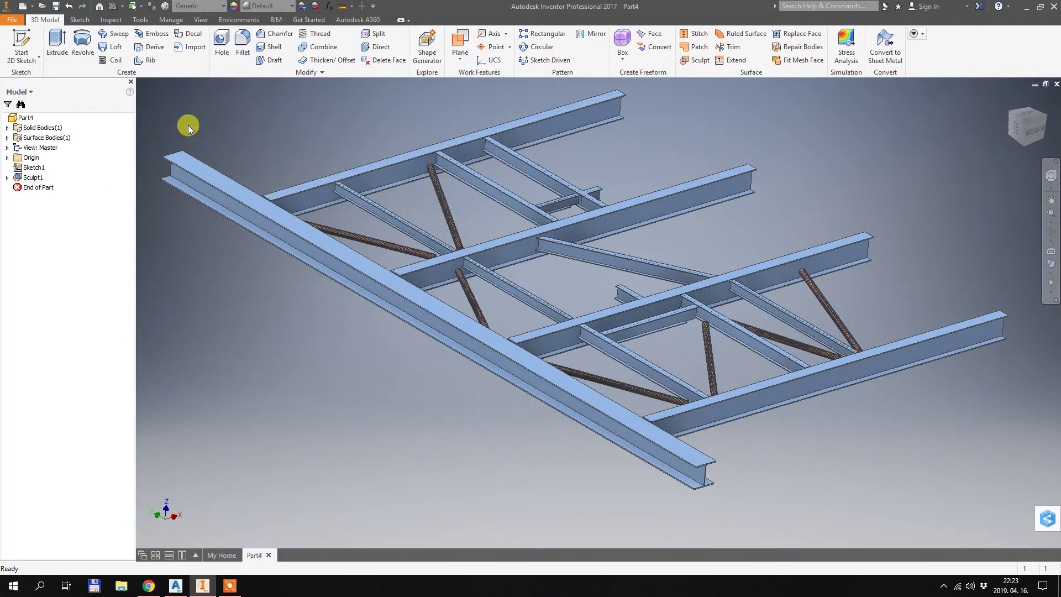
middle_drag(189, 126, 216, 147)
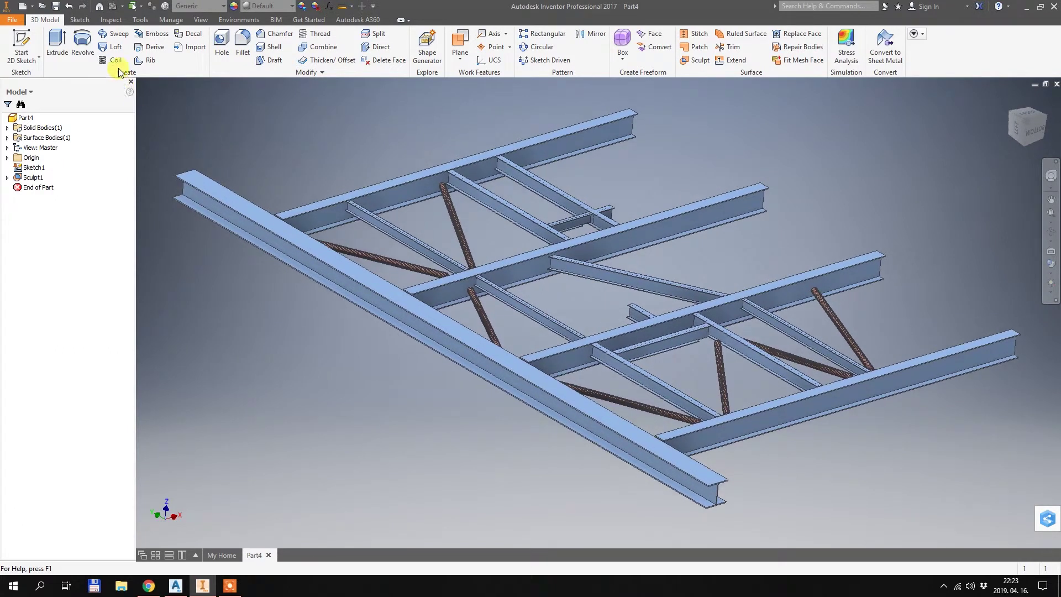
- Export Part4 to the desktop as Part4.dwg and switch to AutoCAD Plant 3D
click(12, 21)
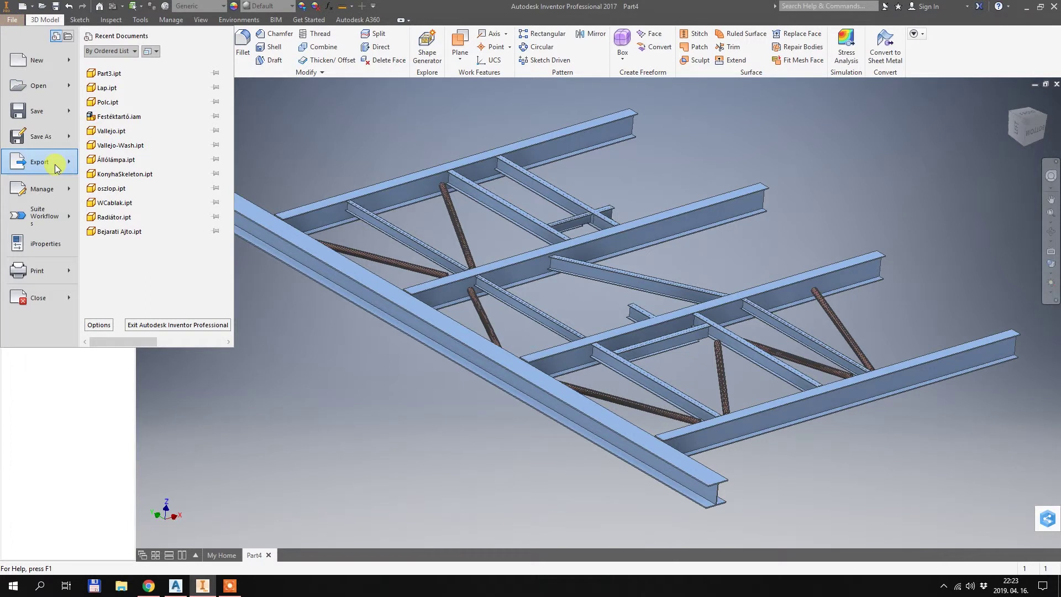
mouse_move(43, 164)
click(179, 192)
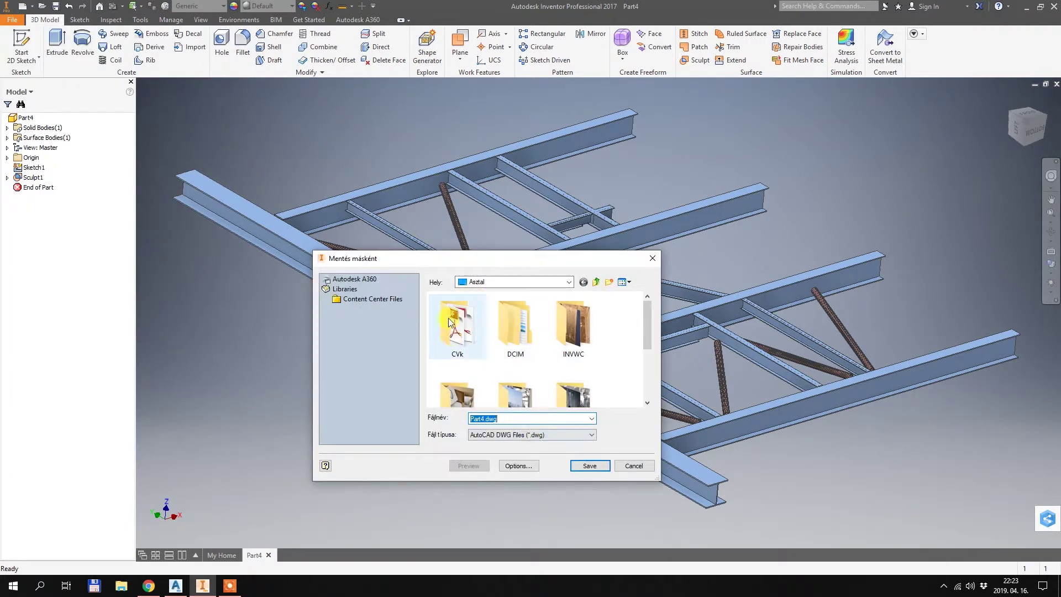
click(589, 465)
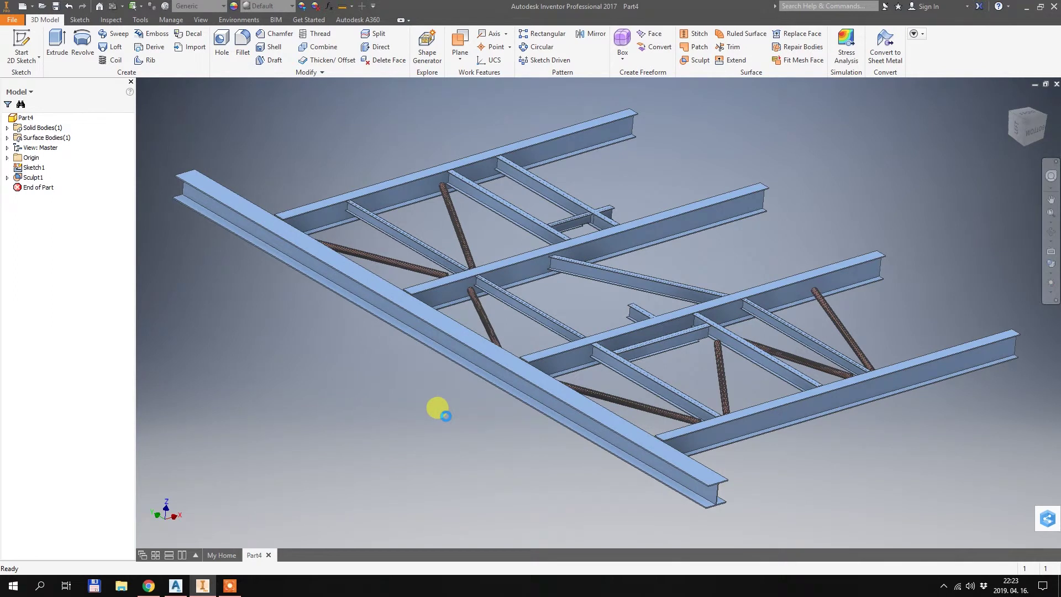
click(175, 585)
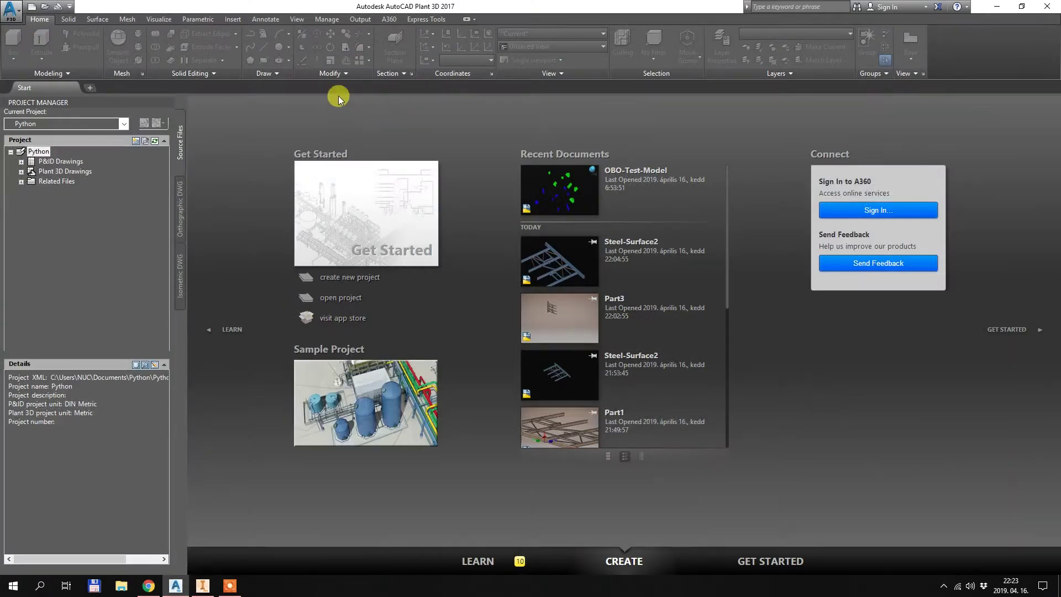
- Open the exported Part4.dwg drawing
click(44, 7)
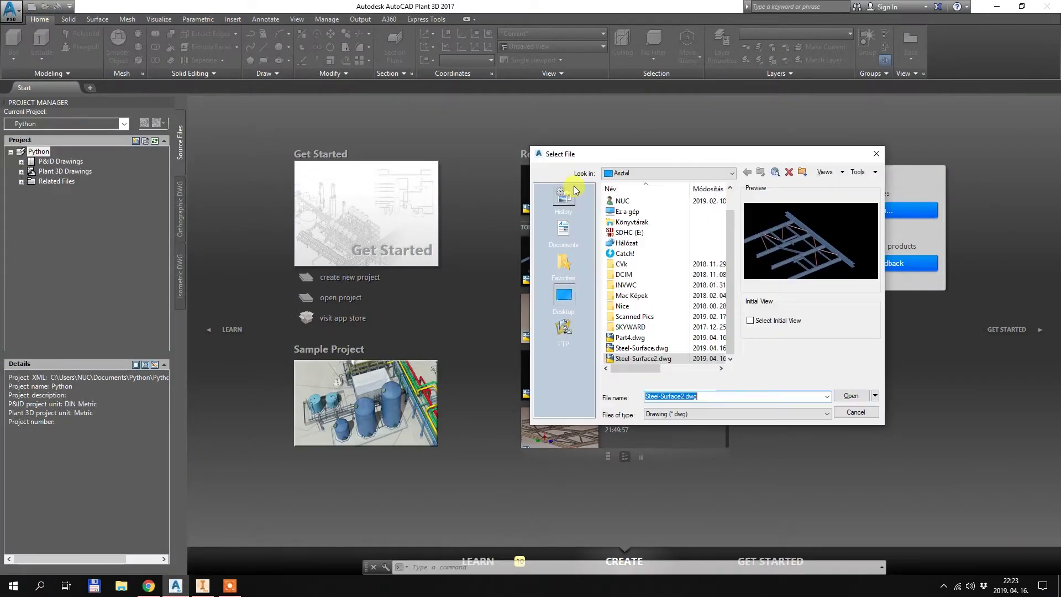
click(616, 337)
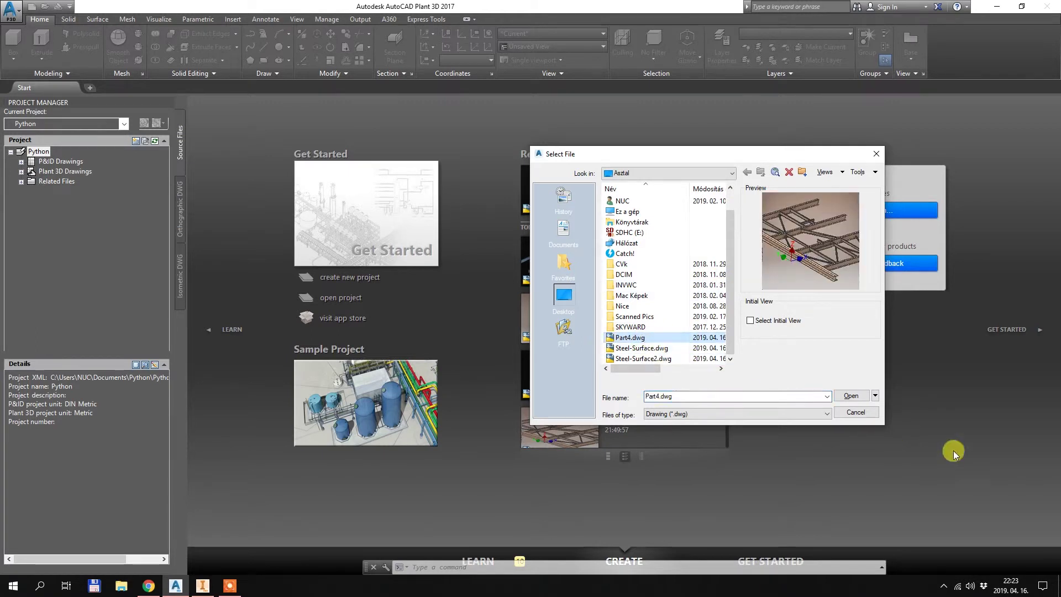
click(851, 395)
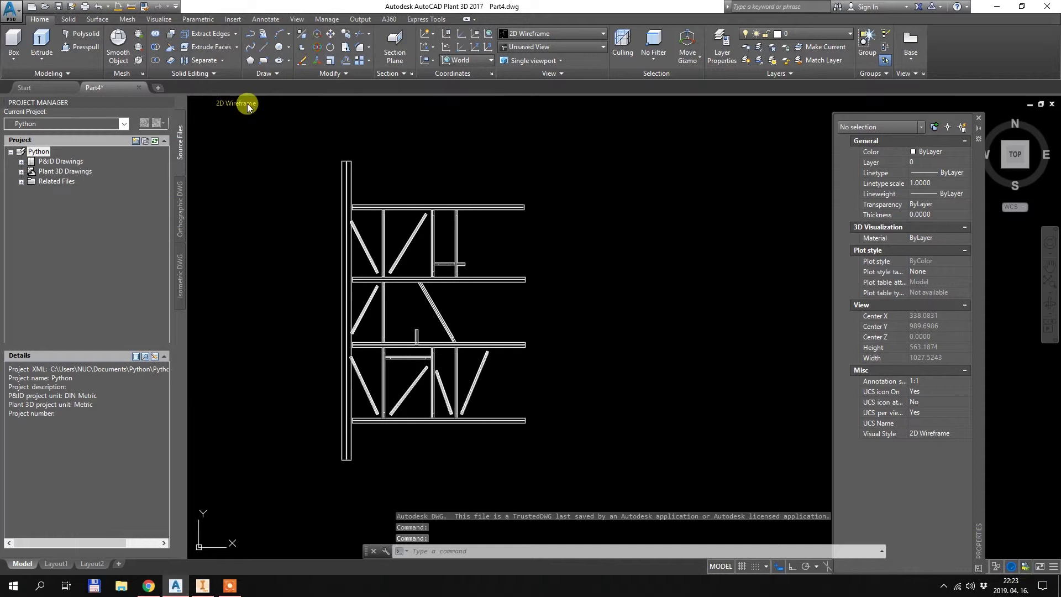
- Shade the frame, orbit to a tilted 3D view, and select it to confirm one solid
click(247, 104)
click(279, 178)
shift+middle_drag(464, 305, 351, 232)
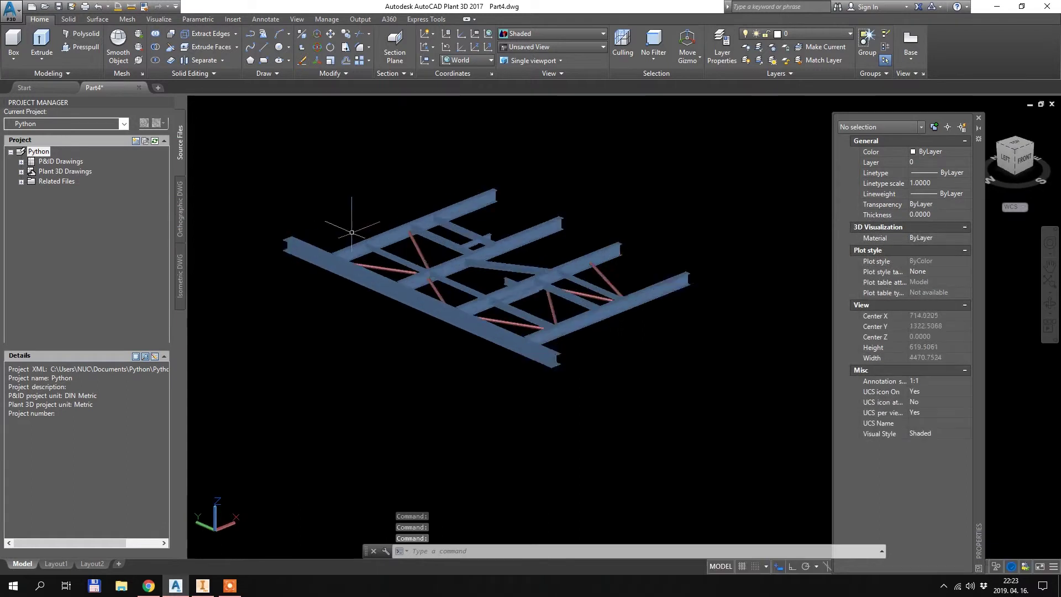
scroll(352, 232, up, 3)
scroll(351, 225, down, 2)
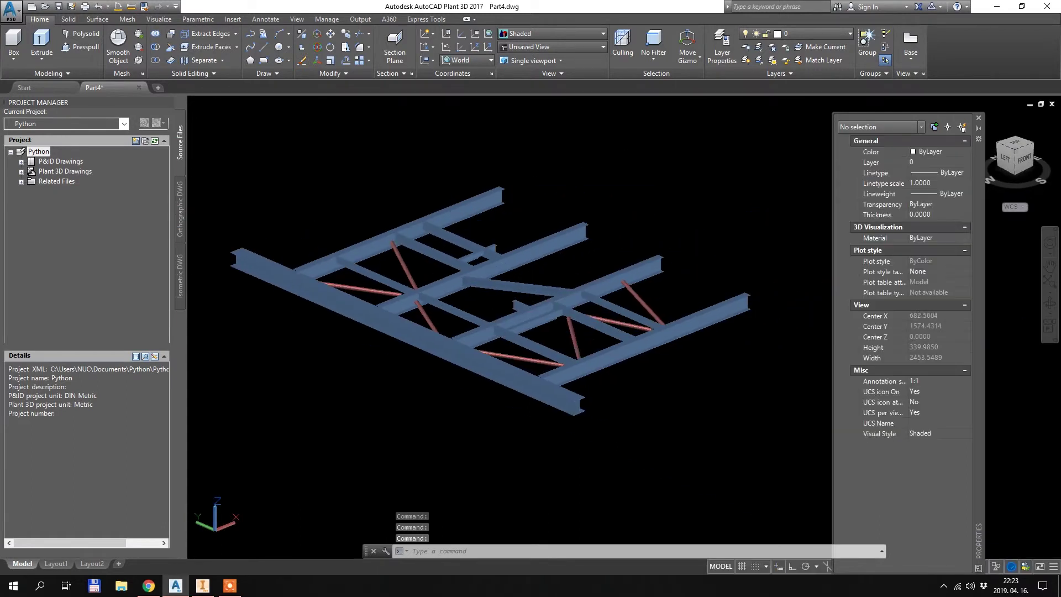
click(250, 264)
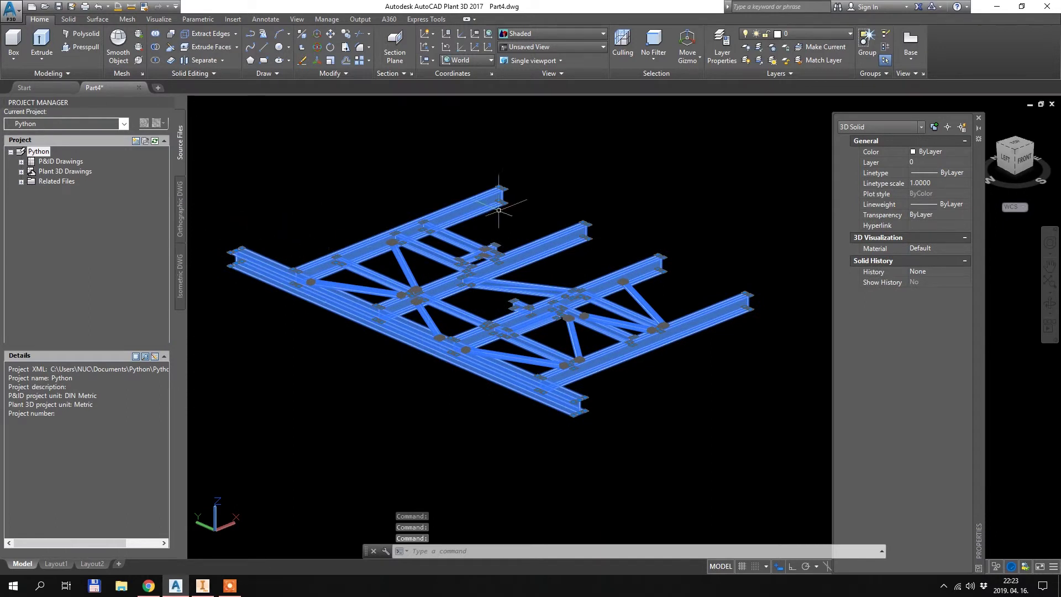
scroll(230, 252, up, 3)
scroll(230, 252, down, 4)
scroll(268, 248, up, 2)
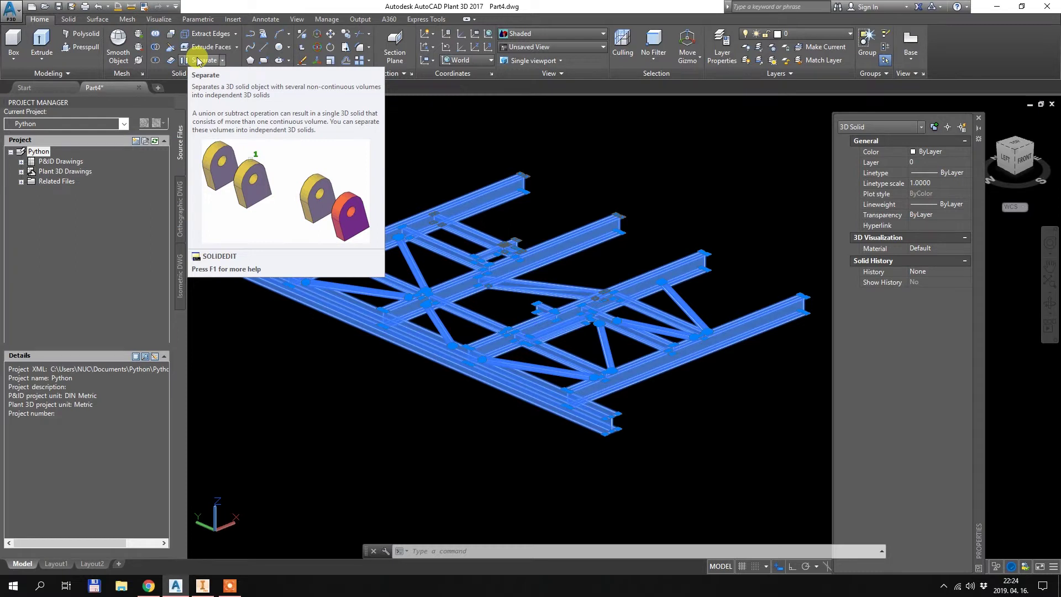
- Separate the frame solid into individual solids and confirm the front I-beam selects alone
key(Escape)
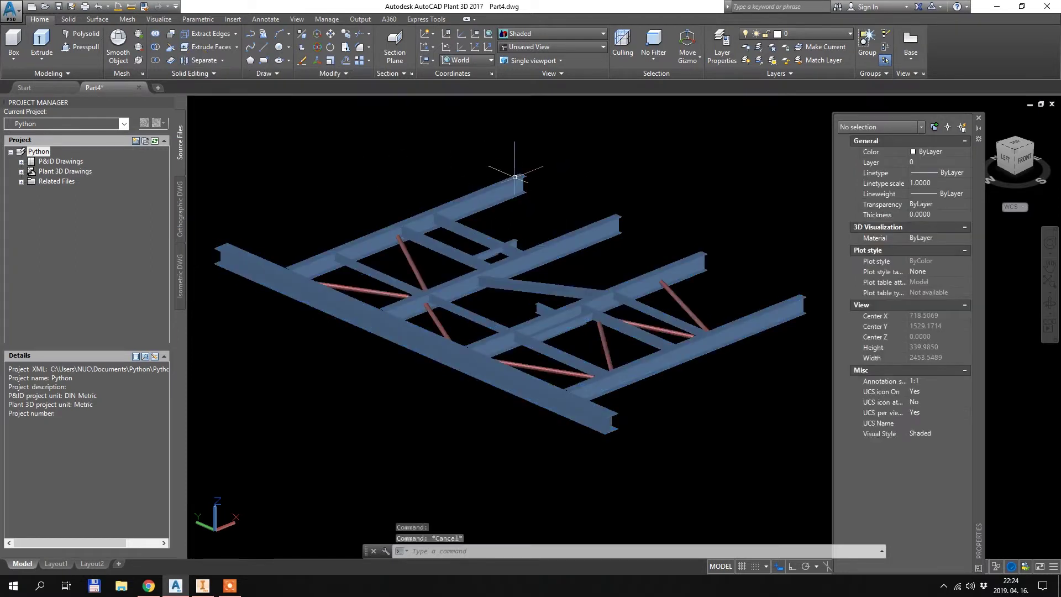
key(Escape)
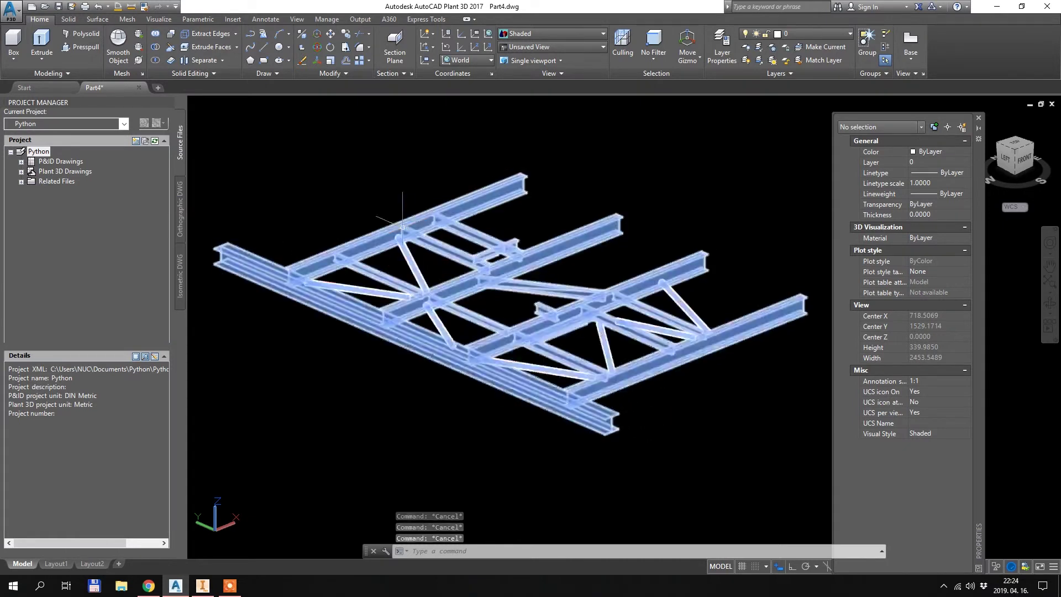
click(202, 59)
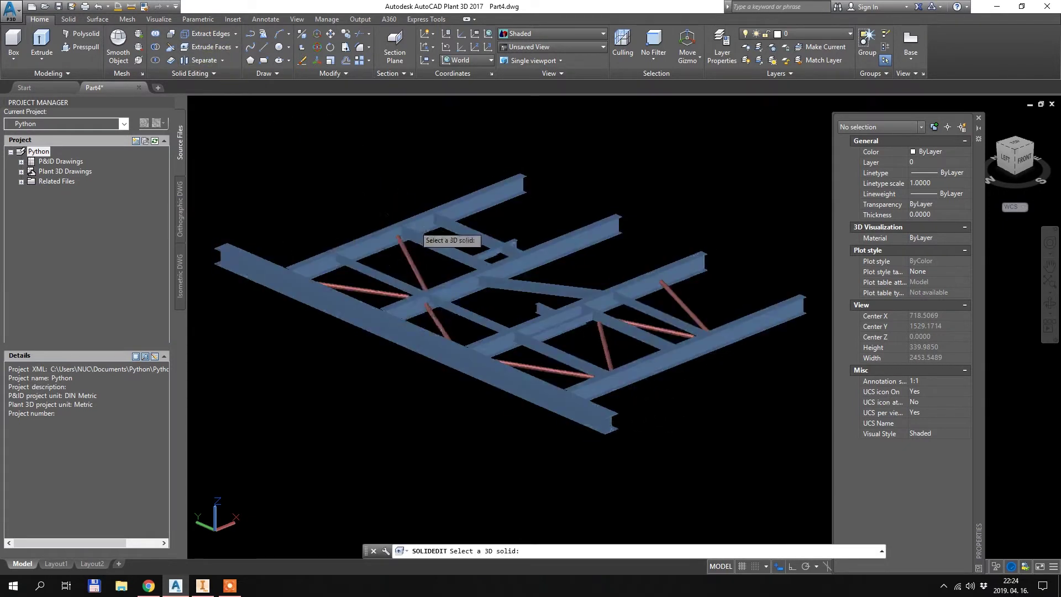
click(413, 224)
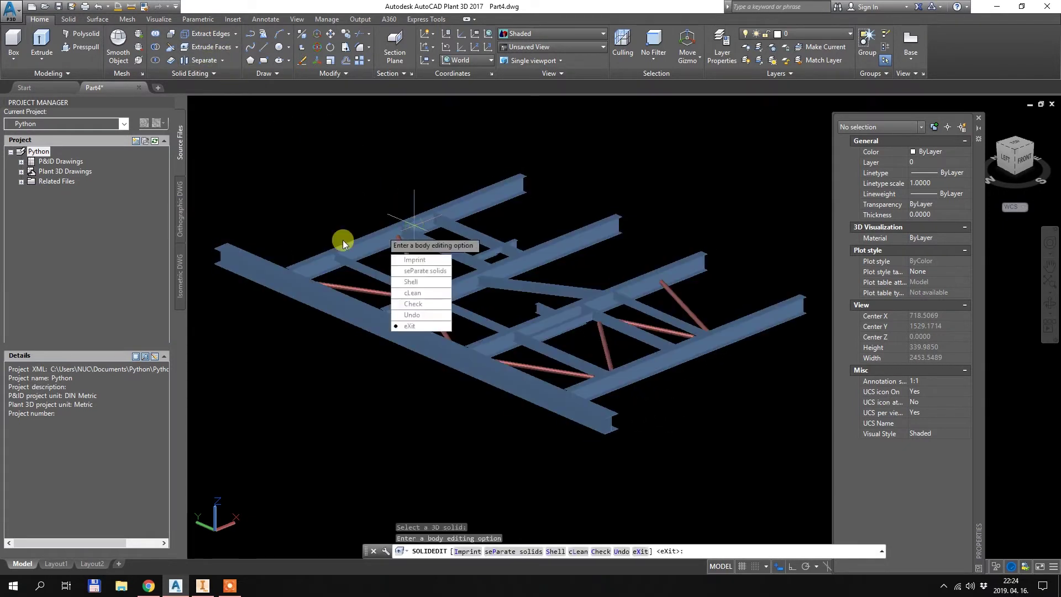
click(436, 271)
key(Escape)
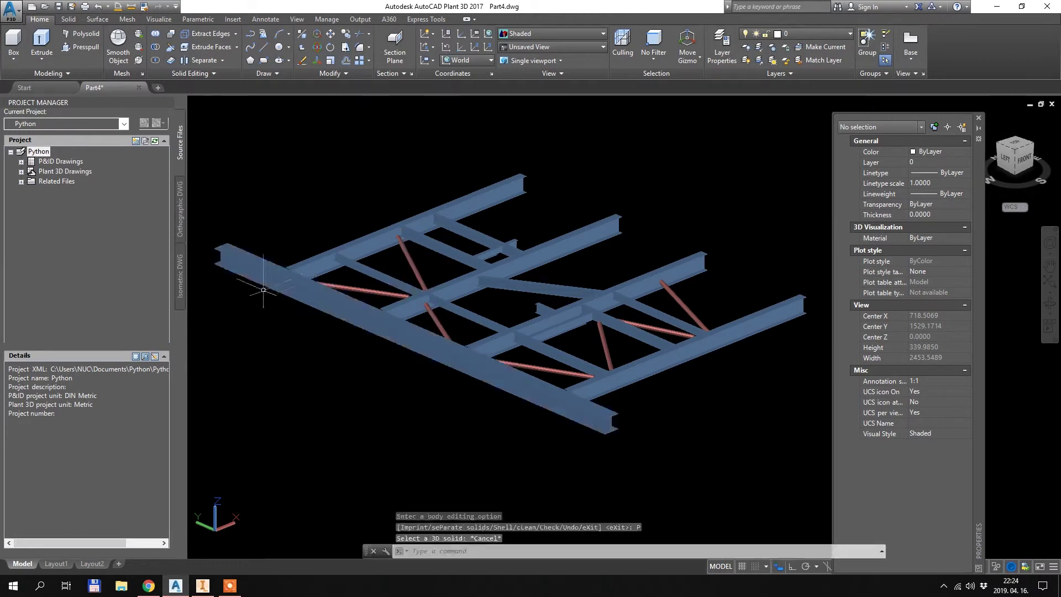
click(264, 273)
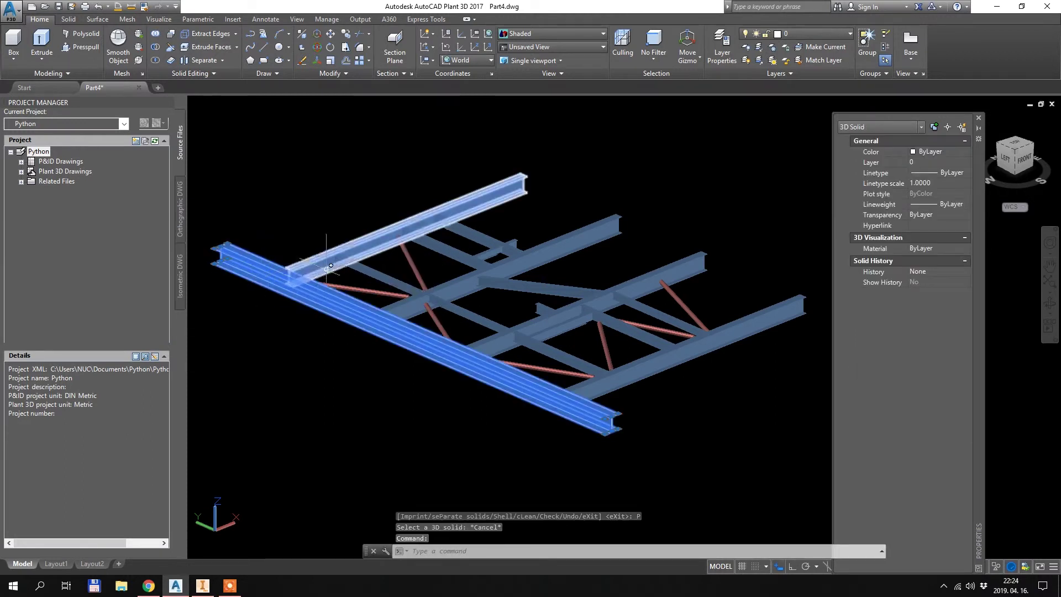
key(Escape)
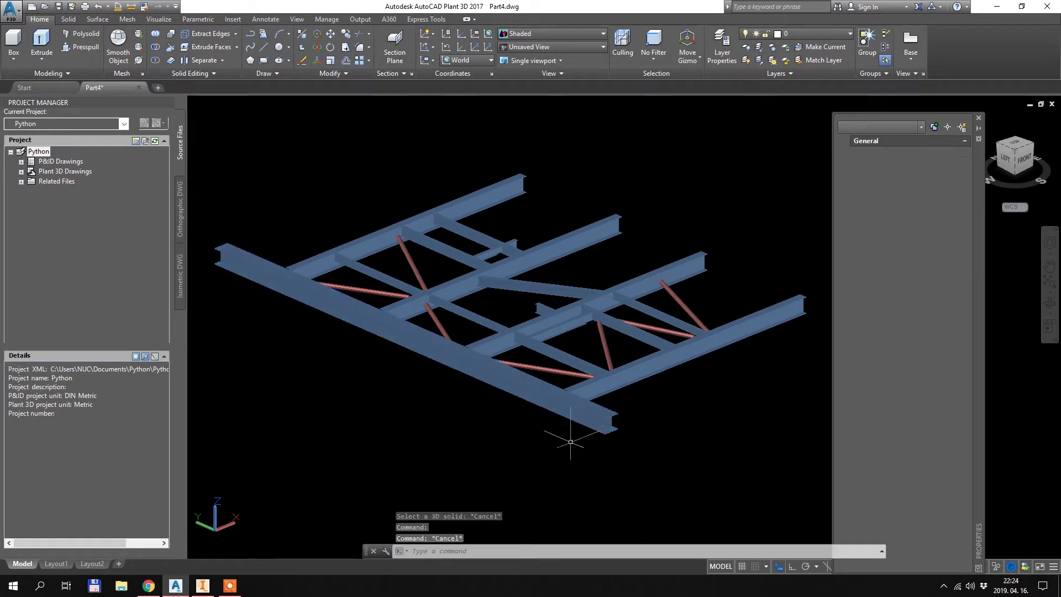
click(607, 406)
key(Escape)
click(635, 334)
click(615, 368)
key(Escape)
click(604, 345)
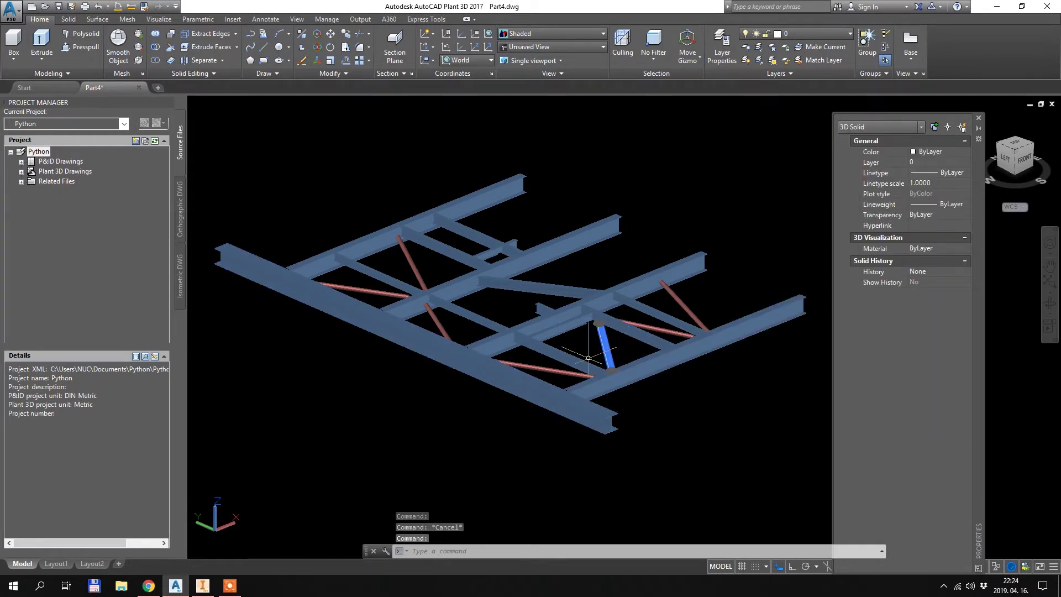
key(Escape)
click(608, 313)
key(Escape)
click(663, 318)
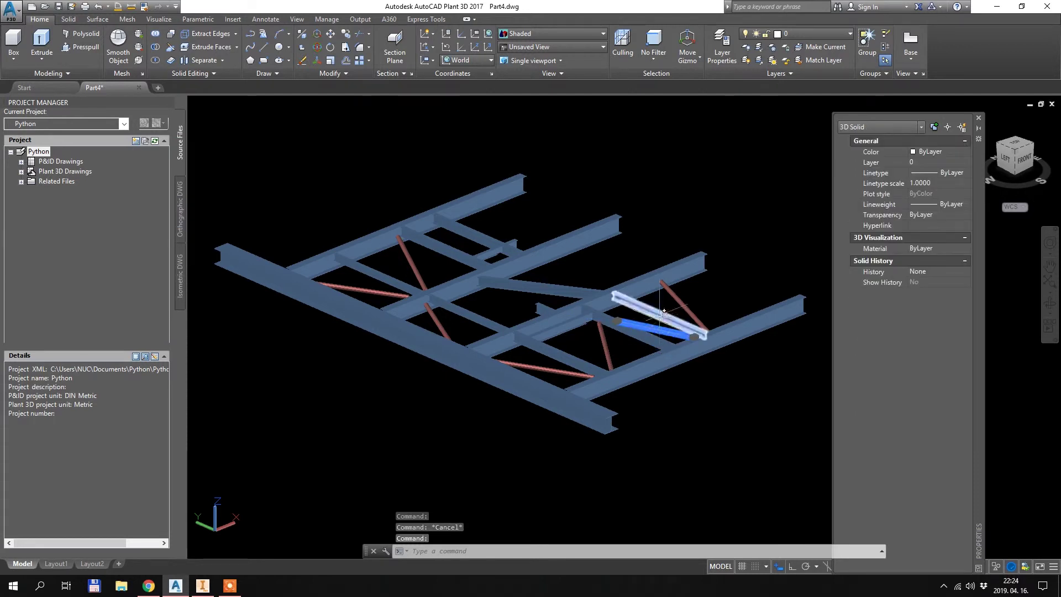
key(Escape)
click(663, 317)
key(Escape)
click(694, 267)
key(Escape)
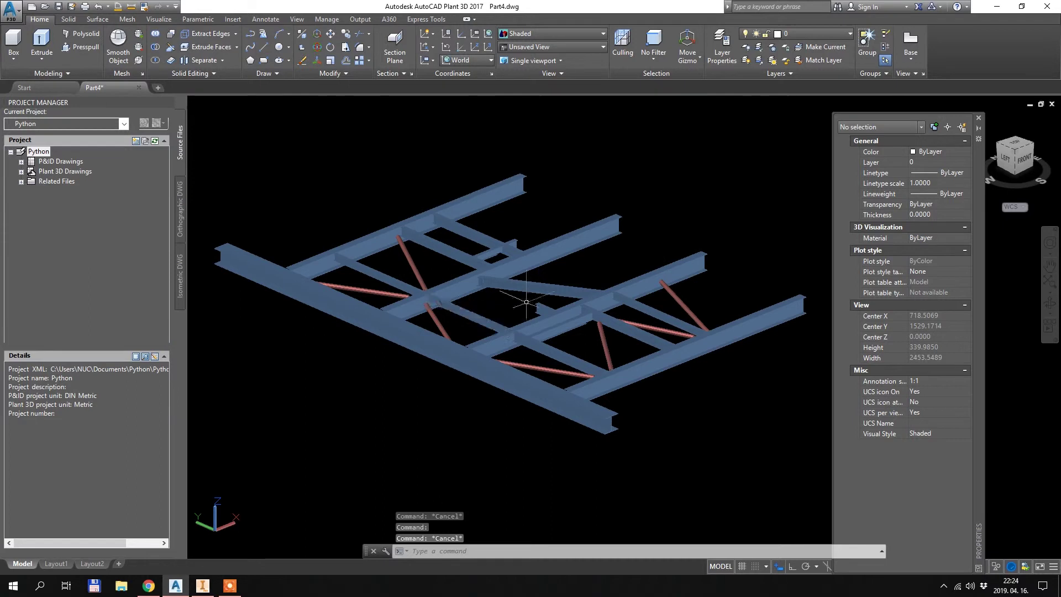
scroll(511, 304, up, 5)
click(525, 327)
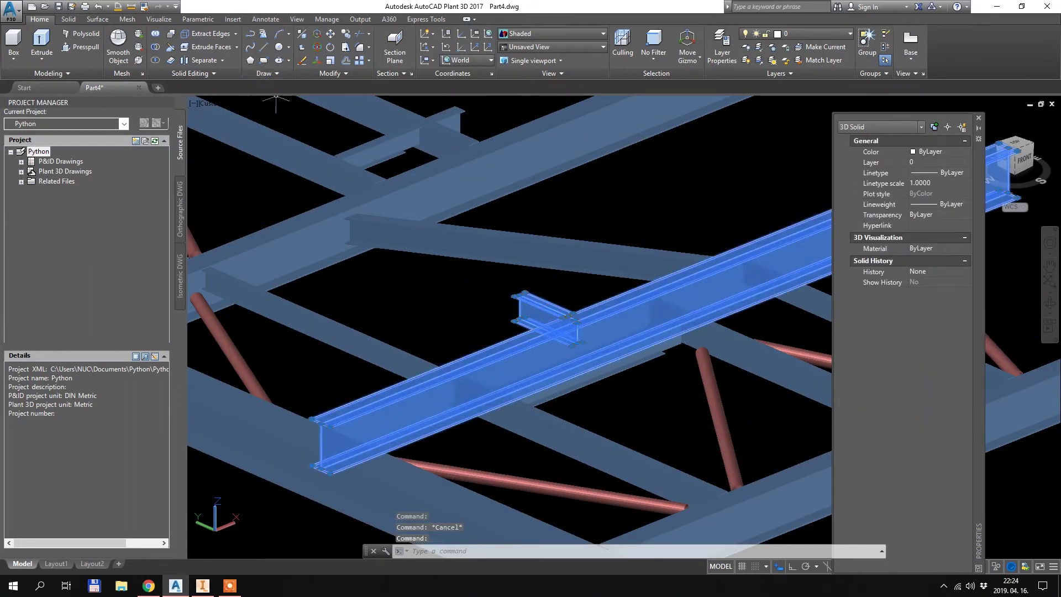
drag(552, 353, 595, 342)
key(Escape)
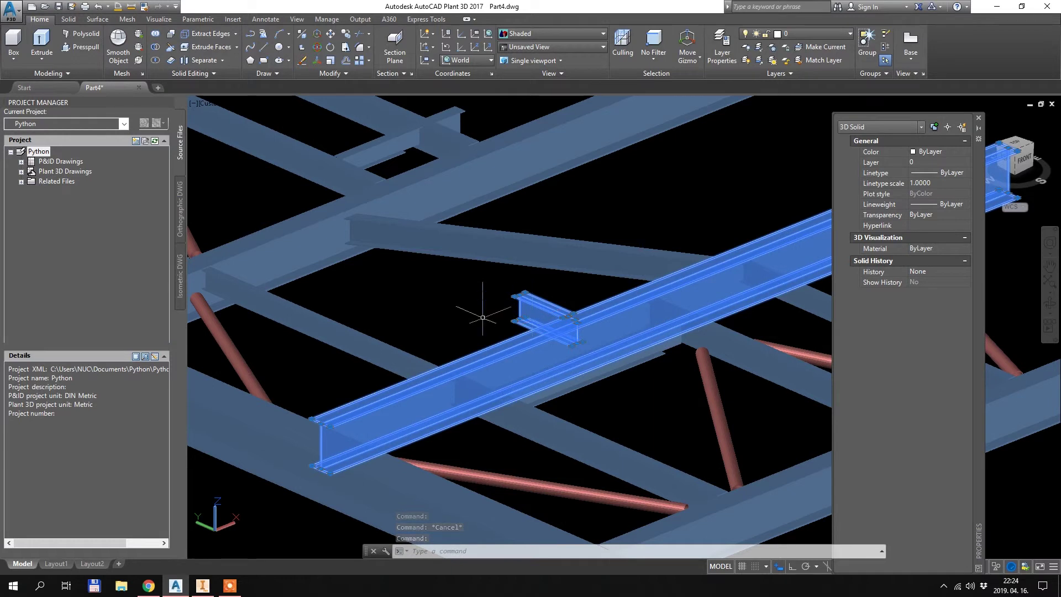
key(Escape)
scroll(620, 395, down, 5)
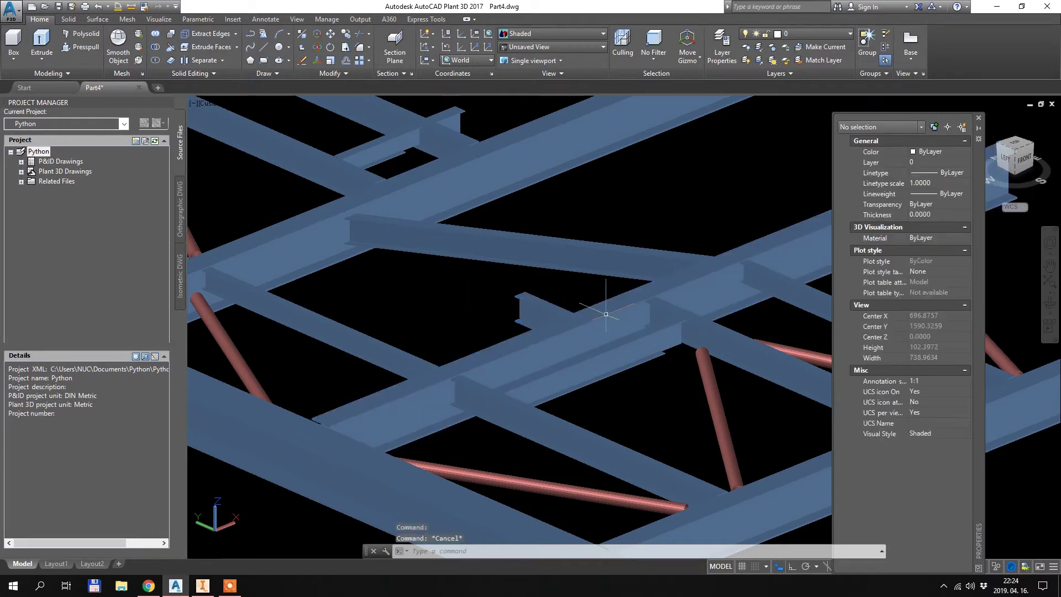
middle_drag(620, 396, 598, 398)
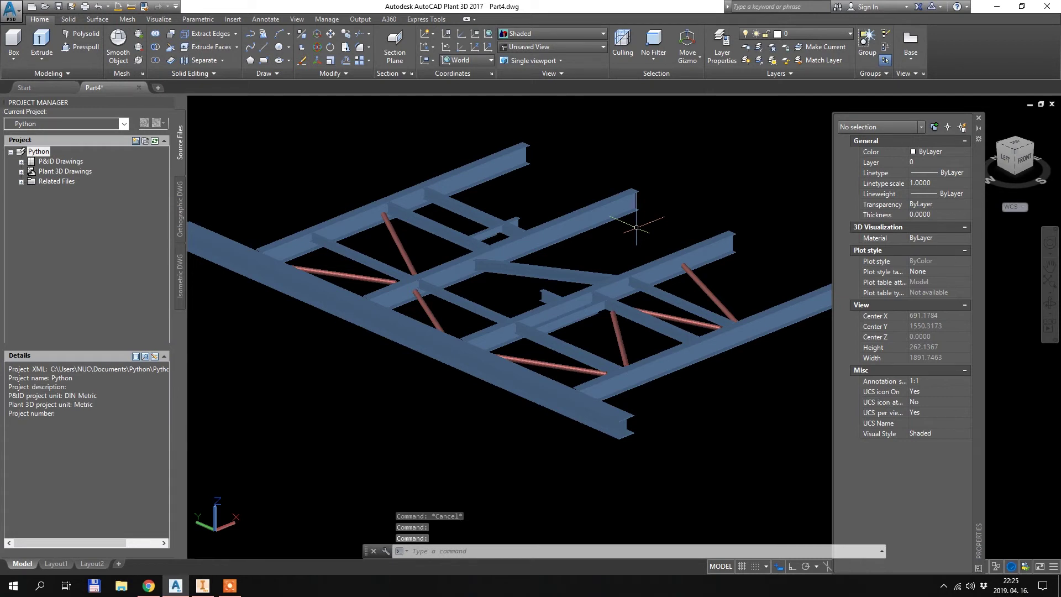
scroll(636, 227, down, 2)
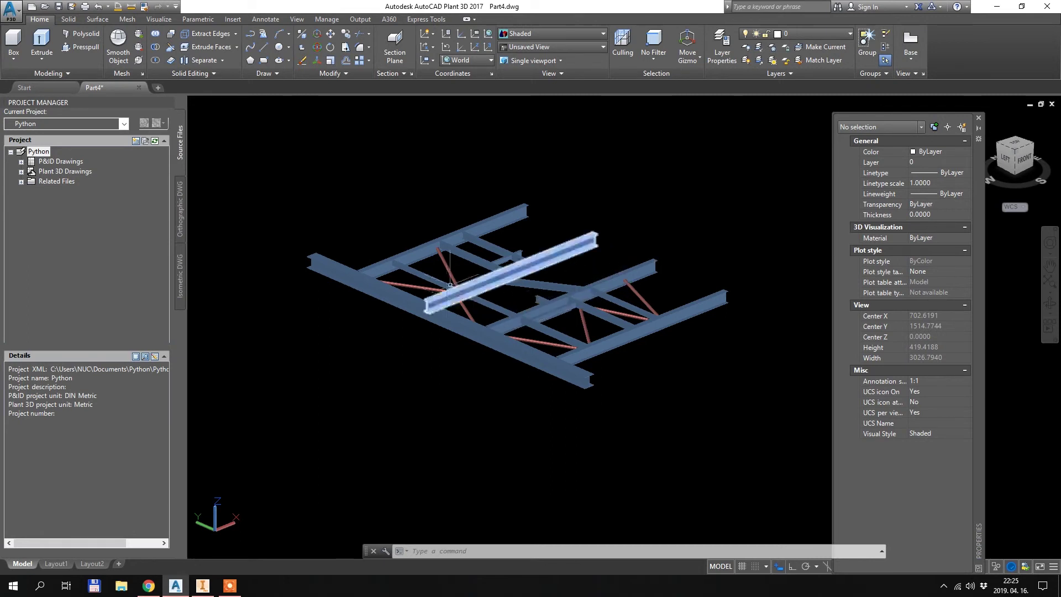
scroll(415, 263, up, 2)
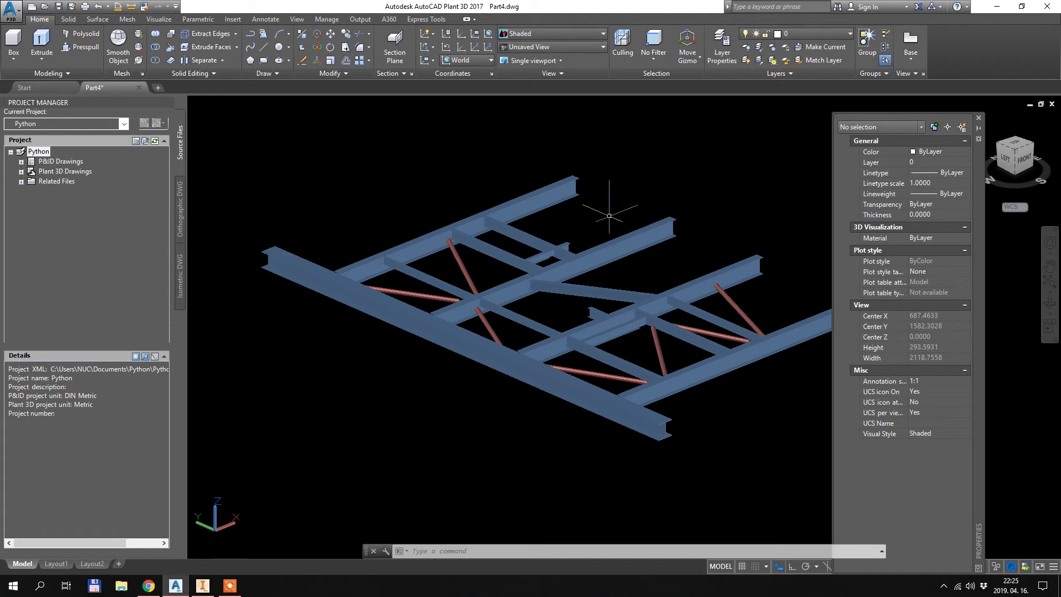
click(552, 191)
key(Escape)
click(635, 240)
shift+click(552, 259)
click(280, 269)
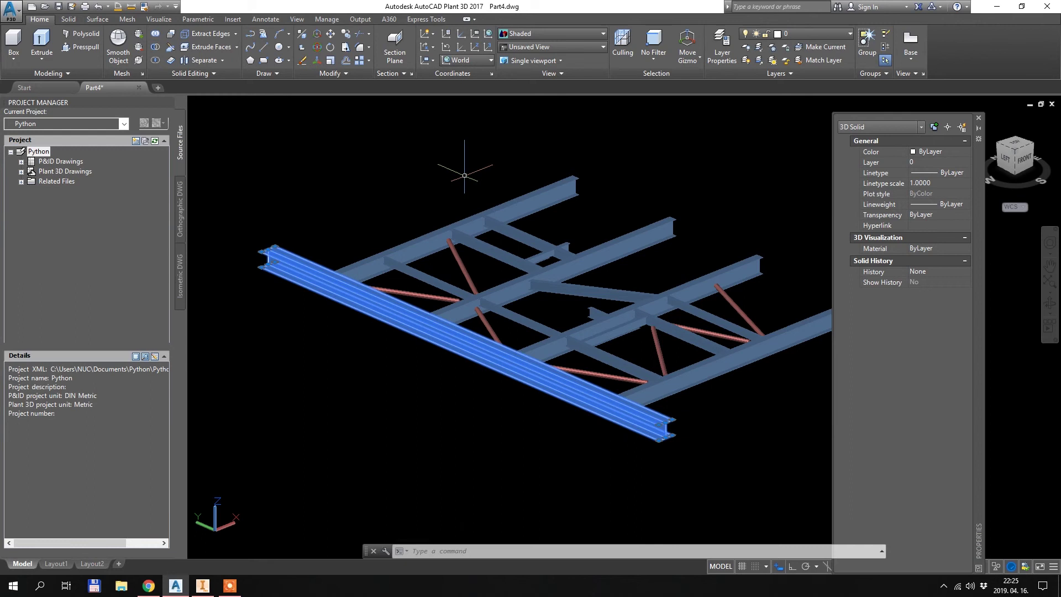
key(Escape)
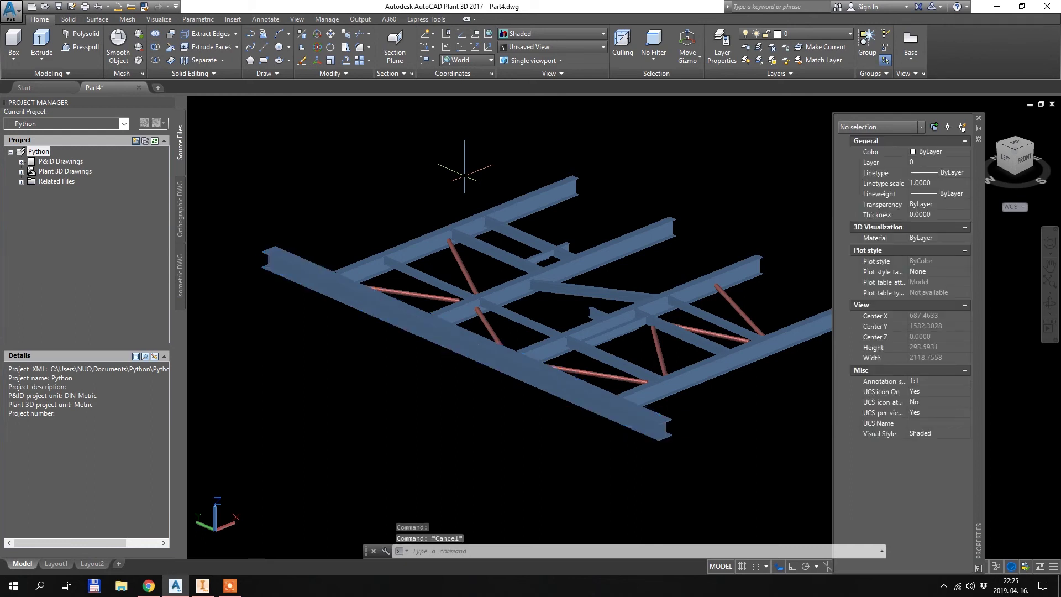